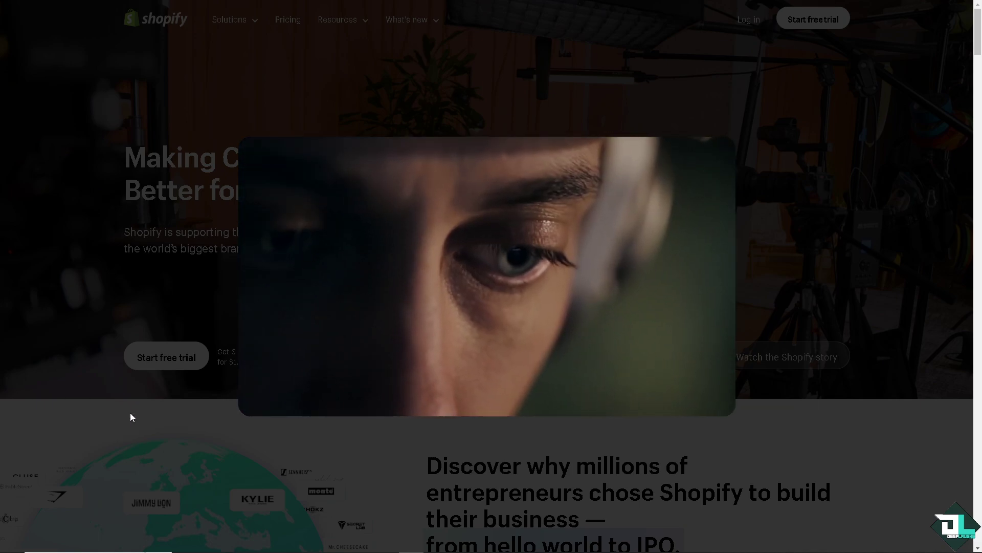
# - Dismiss the homepage promo video overlay and begin the Shopify free trial signup
pyautogui.click(130, 412)
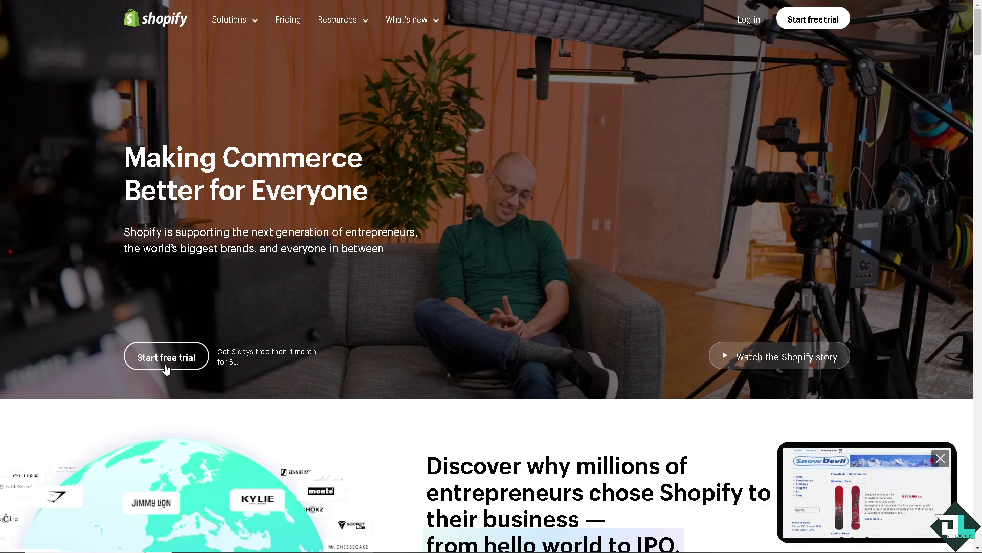
pyautogui.click(173, 358)
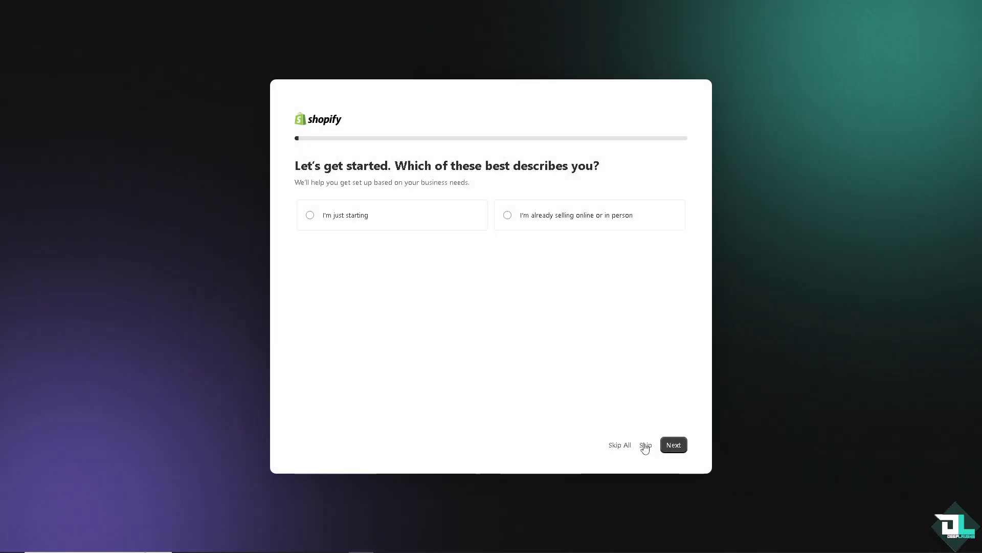
# - Skip the business-description and where-to-sell onboarding questions to reach the admin Home
pyautogui.click(645, 444)
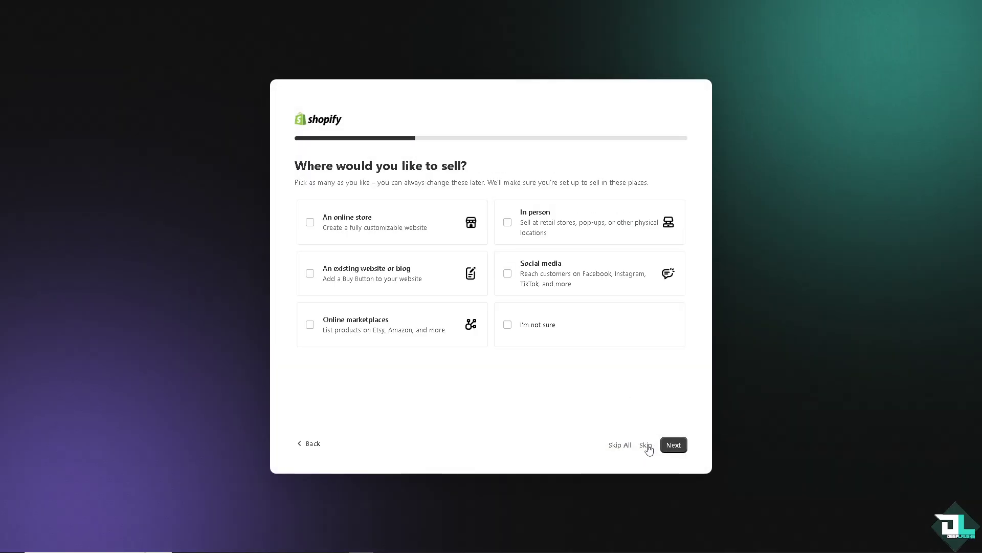
pyautogui.click(646, 446)
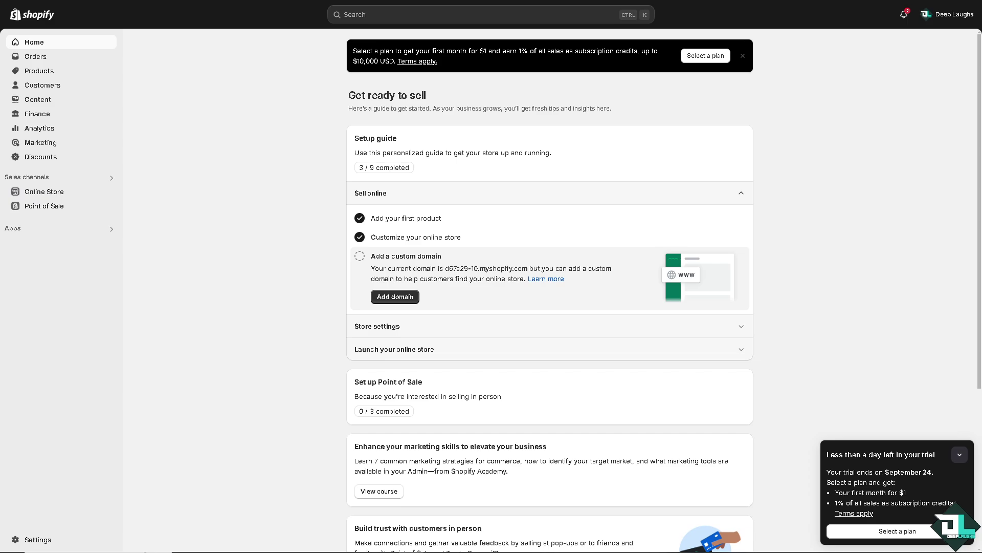
# - Create a new product titled 'How to Write on Shopify'
pyautogui.click(55, 72)
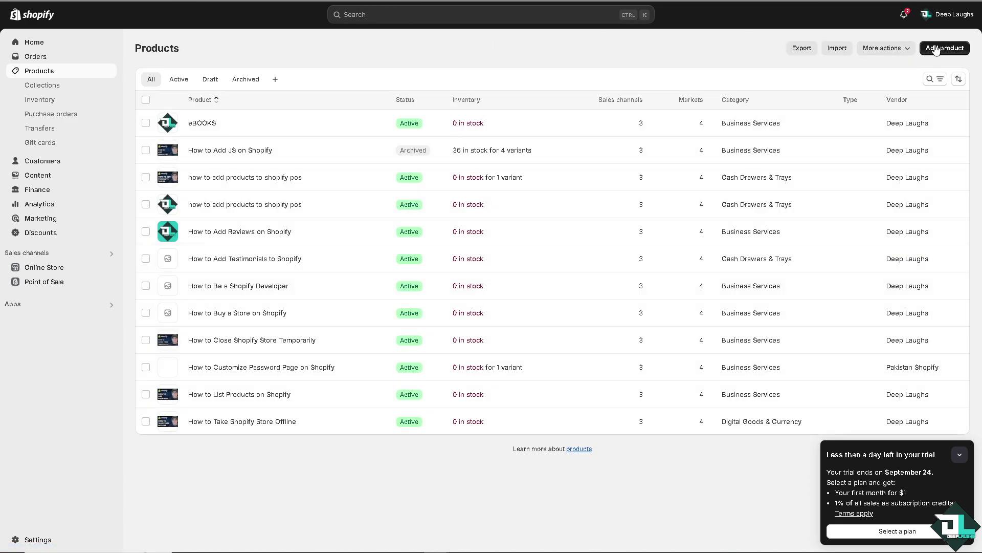
pyautogui.click(936, 49)
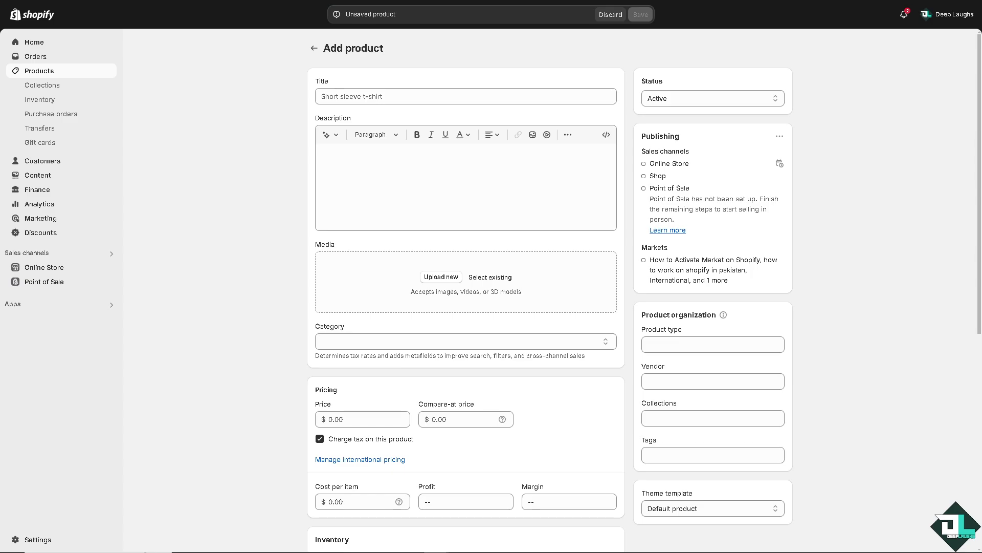
pyautogui.click(410, 95)
pyautogui.write('How to Write on Shopify')
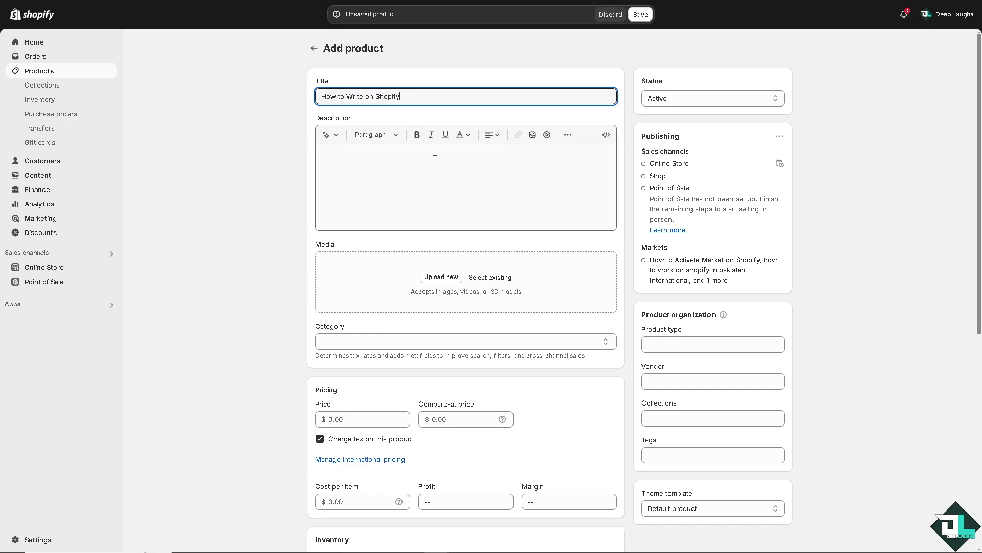
# - Paste the description heading and make it bold, bright green #00CF4D and underlined
pyautogui.click(435, 159)
pyautogui.write('How to Write on Shopify')
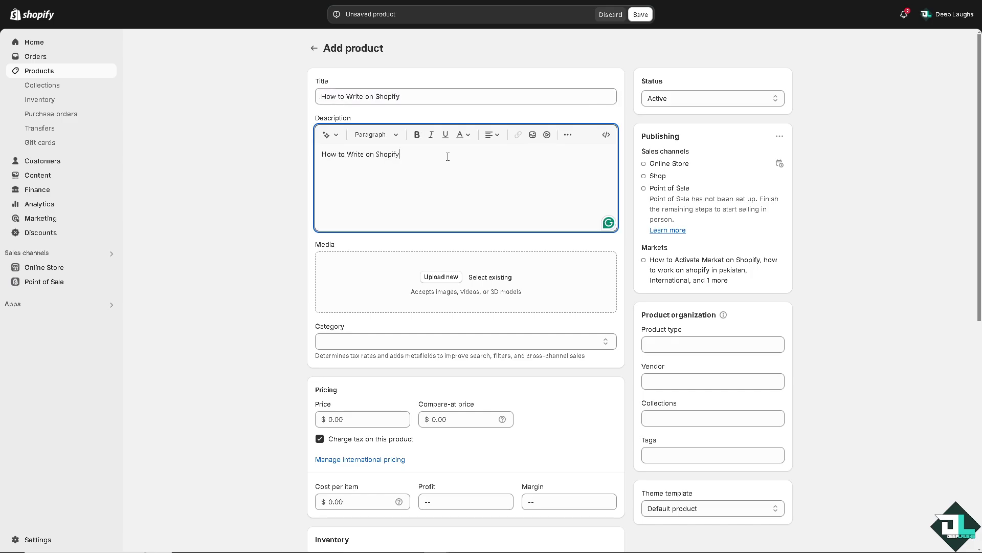
pyautogui.hotkey('ctrl', 'a')
pyautogui.click(417, 135)
pyautogui.click(467, 141)
pyautogui.click(500, 210)
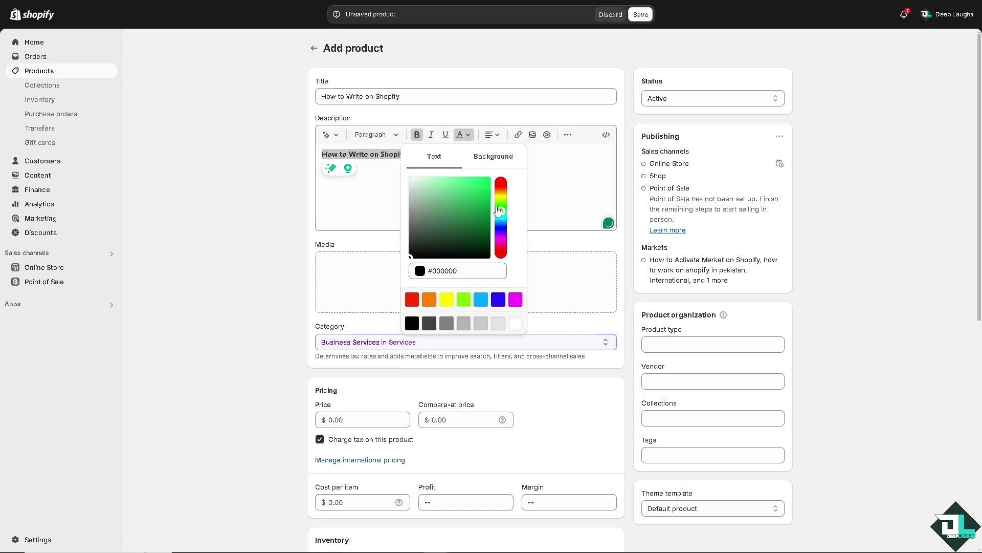
pyautogui.moveTo(489, 204); pyautogui.dragTo(490, 192)
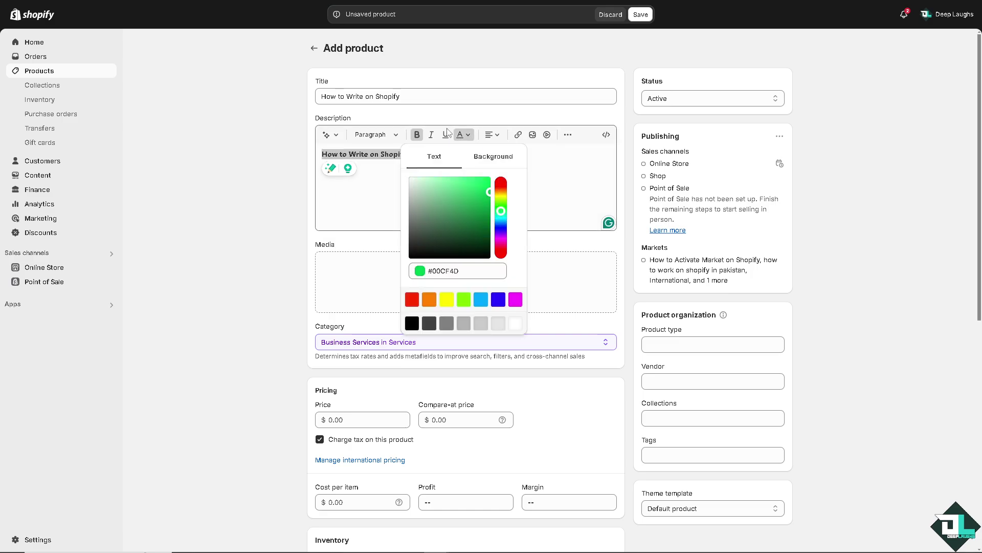
pyautogui.click(447, 133)
pyautogui.click(446, 134)
# - Centre the description heading and begin inserting an image into the description
pyautogui.click(433, 155)
pyautogui.tripleClick(432, 155)
pyautogui.hotkey('ctrl', 'c')
pyautogui.click(494, 137)
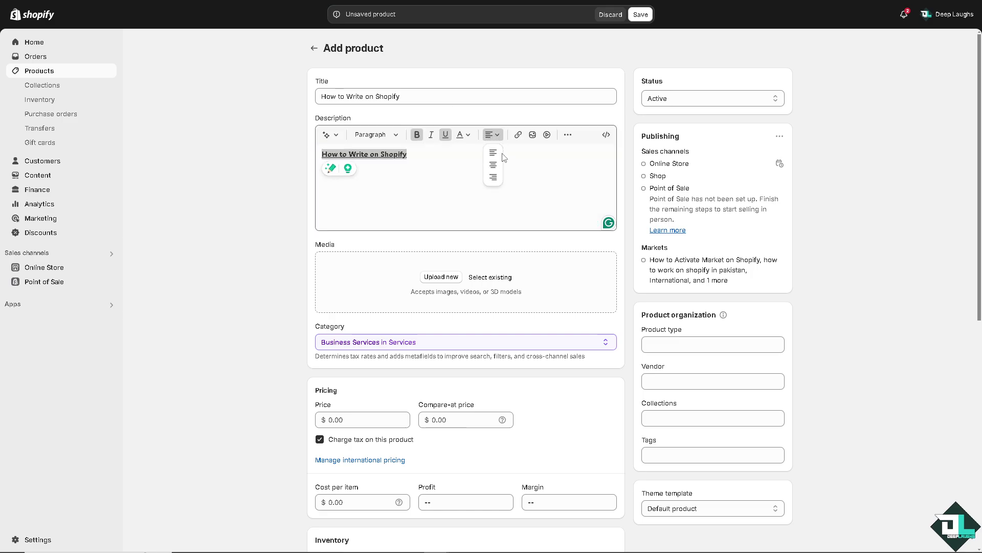
pyautogui.click(494, 165)
pyautogui.click(538, 151)
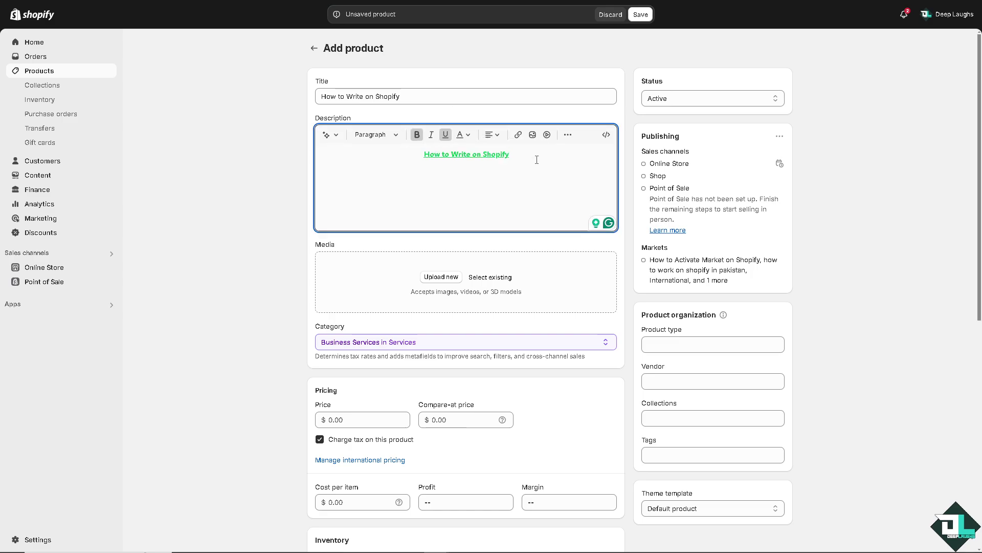
pyautogui.click(532, 134)
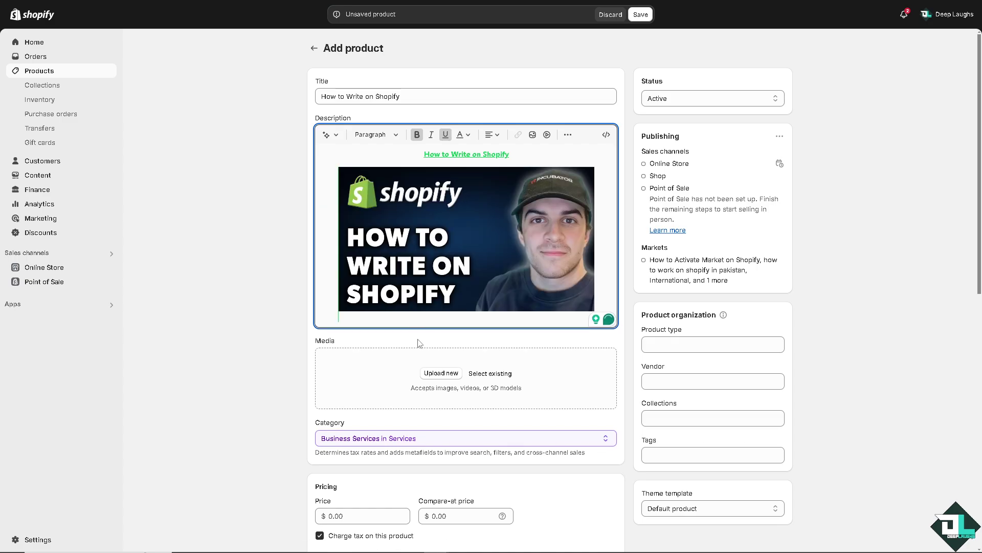
# - Add the 'How to Write on Shopify' banner image as the product's media
pyautogui.click(433, 375)
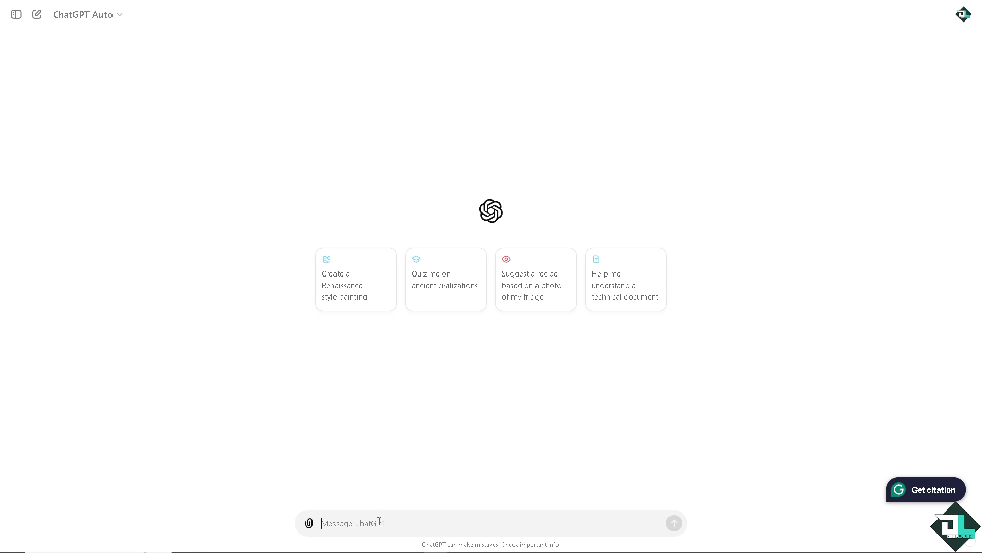
# - Ask ChatGPT 'Write compelling product description for shopify' and read through the template reply
pyautogui.write('Write compelling prosducti')
pyautogui.press('BackSpace')
pyautogui.write('description')
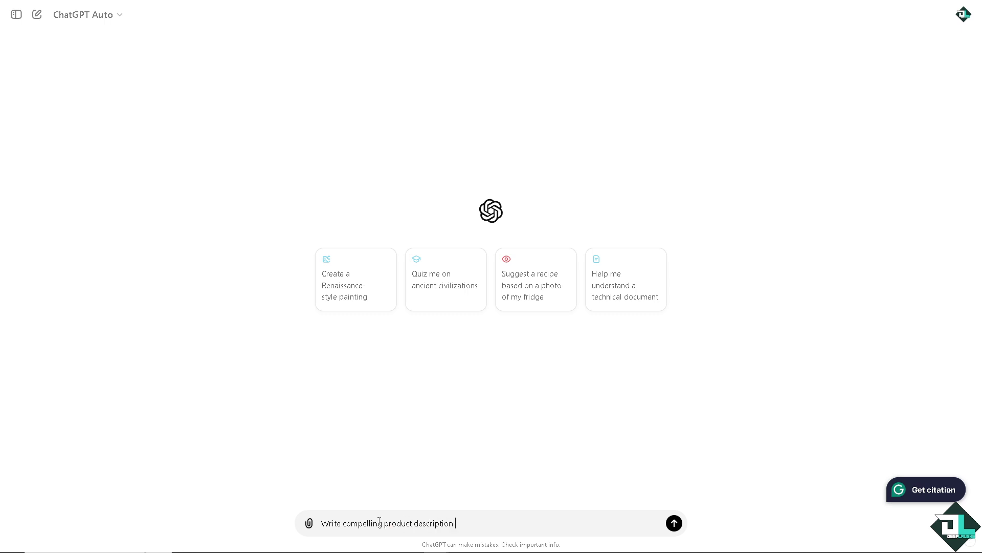
pyautogui.write(' for shopify')
pyautogui.press('Return')
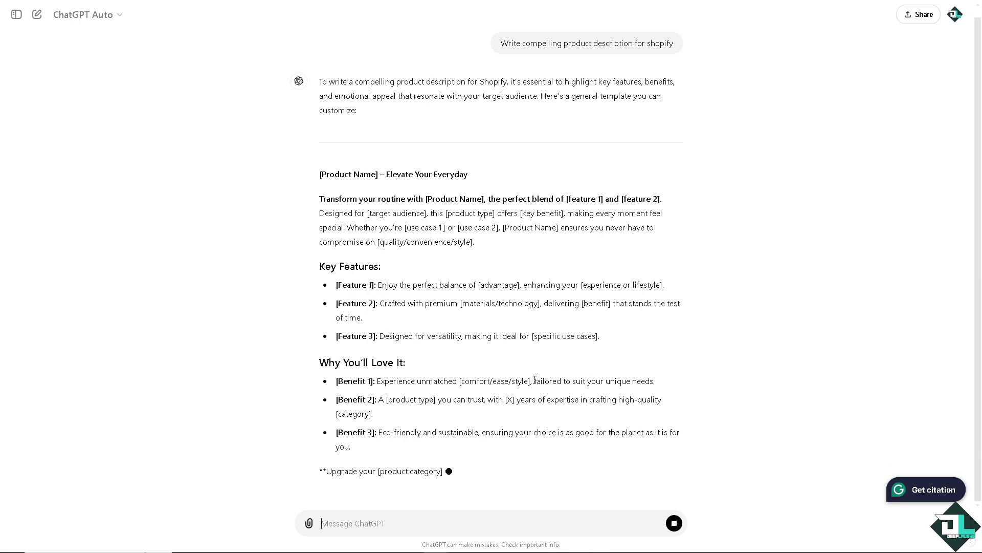
pyautogui.scroll(-2, 539, 377)
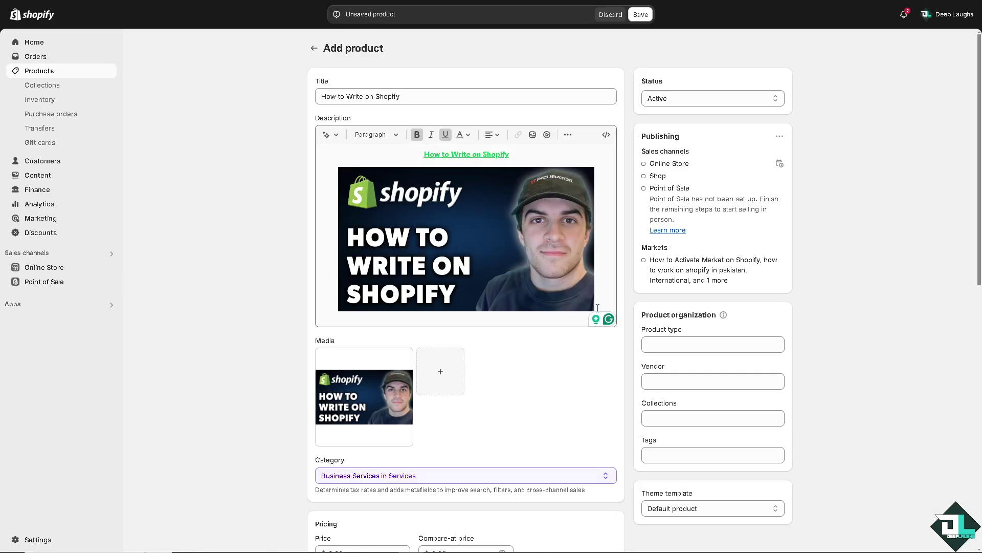
# - Paste the generated T-shirt description with bullet lists into the product and save it
pyautogui.click(613, 300)
pyautogui.hotkey('ctrl', 'v')
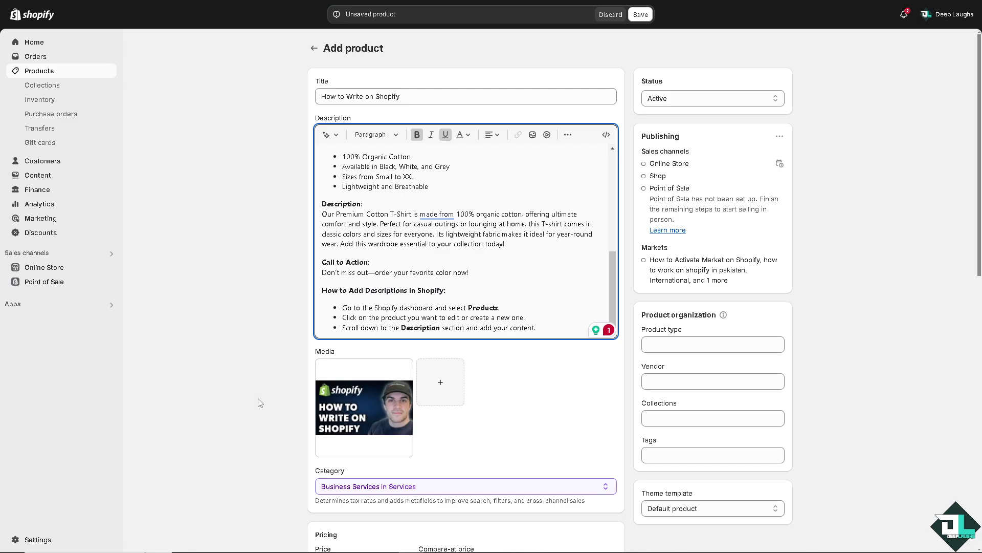
pyautogui.scroll(-3, 362, 397)
pyautogui.scroll(-3, 362, 398)
pyautogui.scroll(-3, 368, 313)
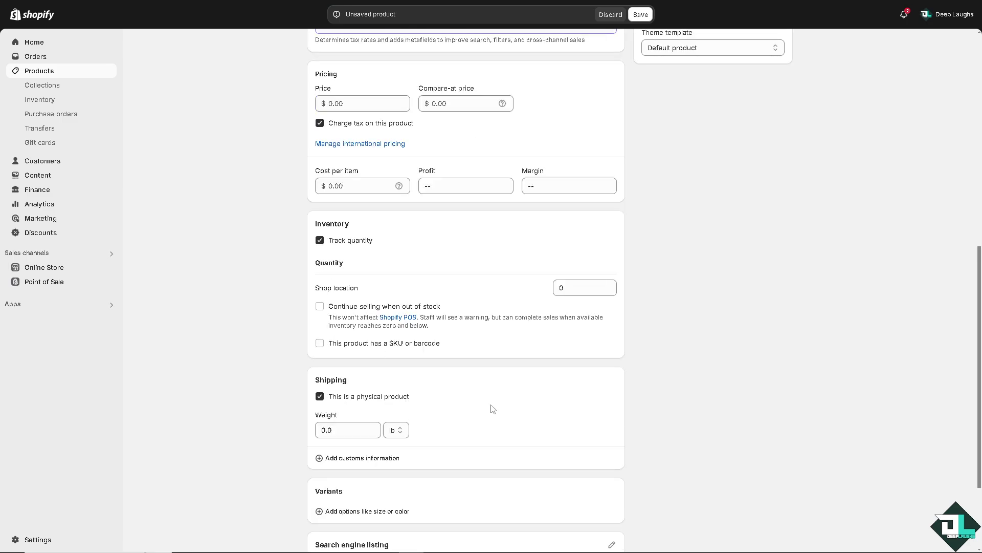
pyautogui.scroll(-2, 493, 408)
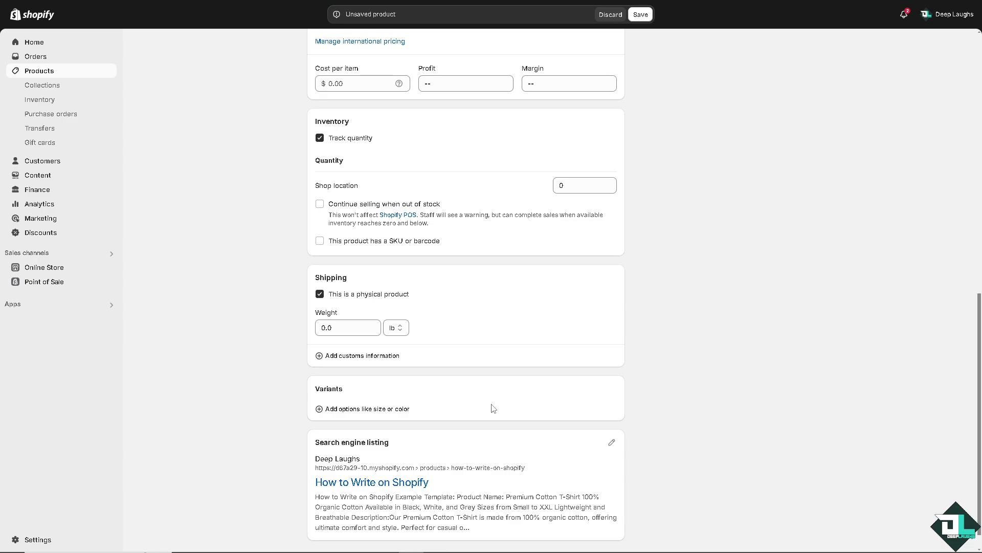
pyautogui.scroll(20, 491, 404)
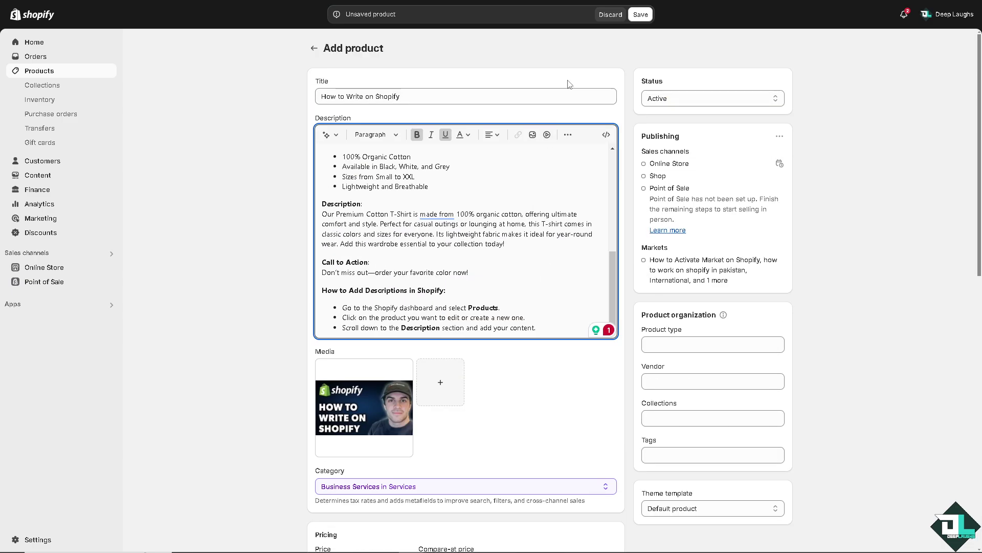
pyautogui.click(640, 15)
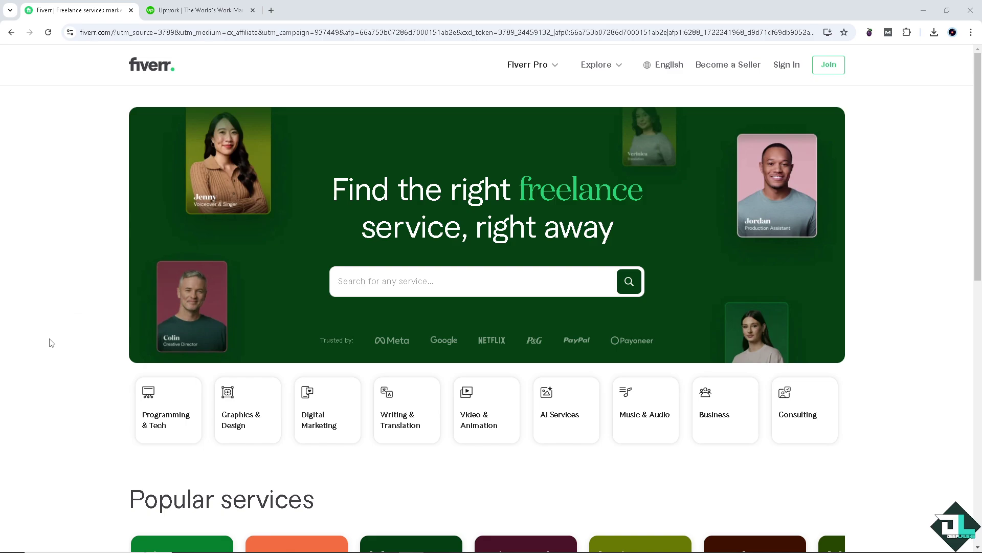
# - Look at the Upwork browser tab before returning to the Shopify admin
pyautogui.click(177, 11)
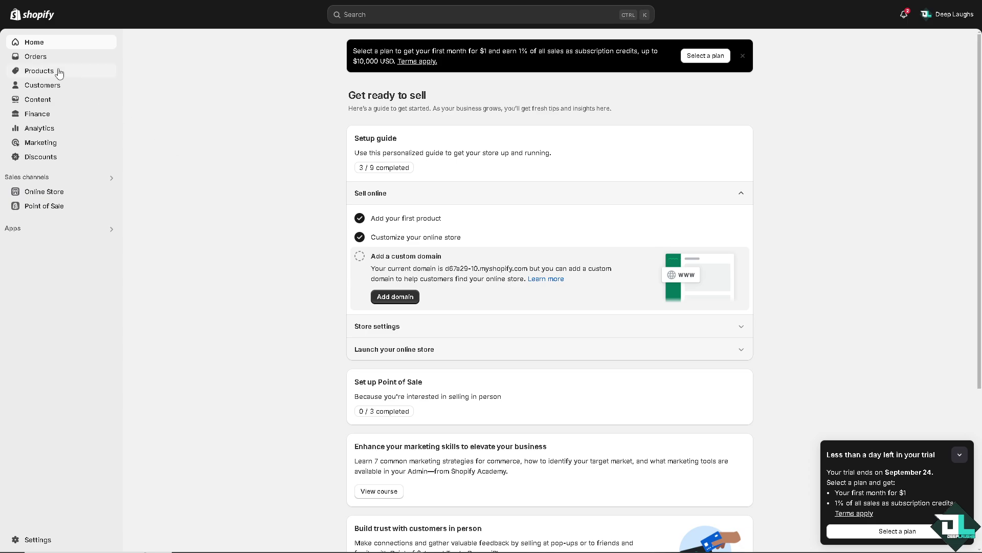
# - Go to Online Store > Blog posts in the Shopify admin
pyautogui.click(47, 191)
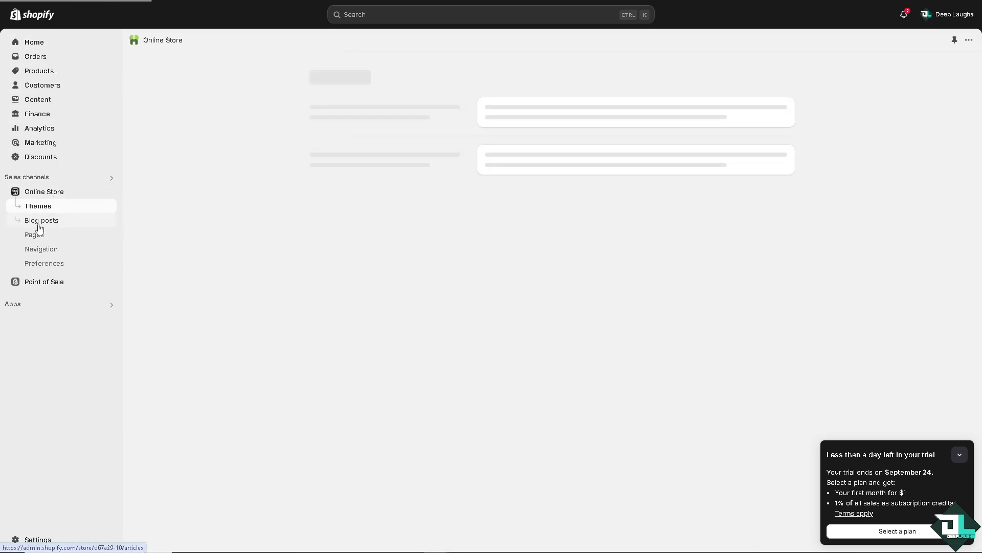
pyautogui.click(40, 225)
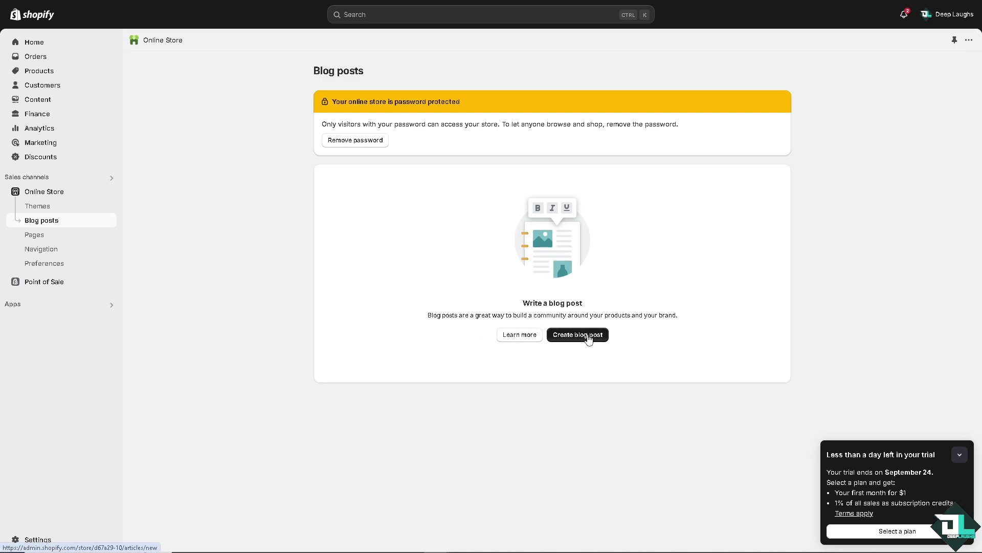
# - Create a blog post titled 'How to Write on Shopify' and paste that line into Content
pyautogui.click(589, 340)
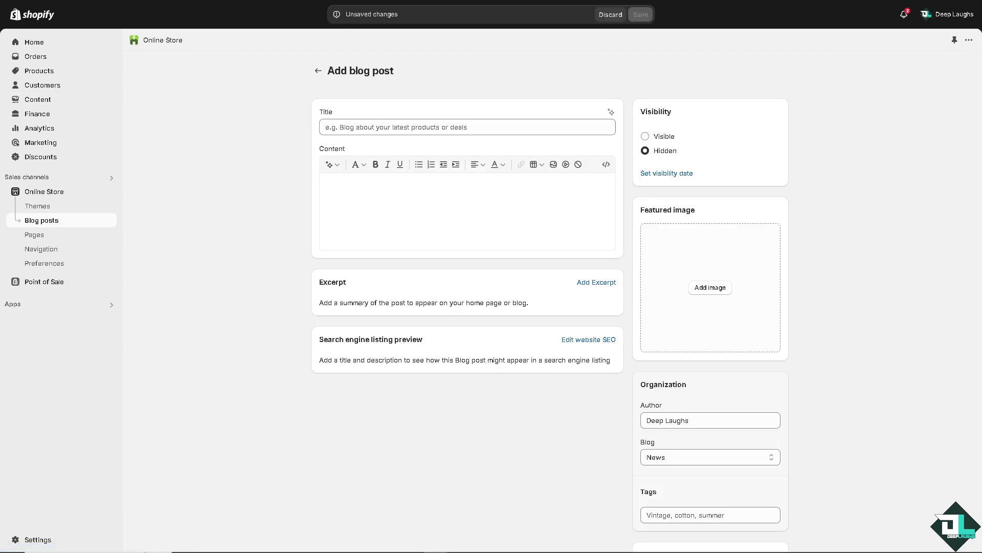
pyautogui.click(412, 127)
pyautogui.hotkey('ctrl', 'v')
pyautogui.click(427, 204)
pyautogui.hotkey('ctrl', 'v')
# - Make the content heading line bold, underlined and green
pyautogui.moveTo(444, 185); pyautogui.dragTo(323, 182)
pyautogui.click(375, 164)
pyautogui.click(400, 165)
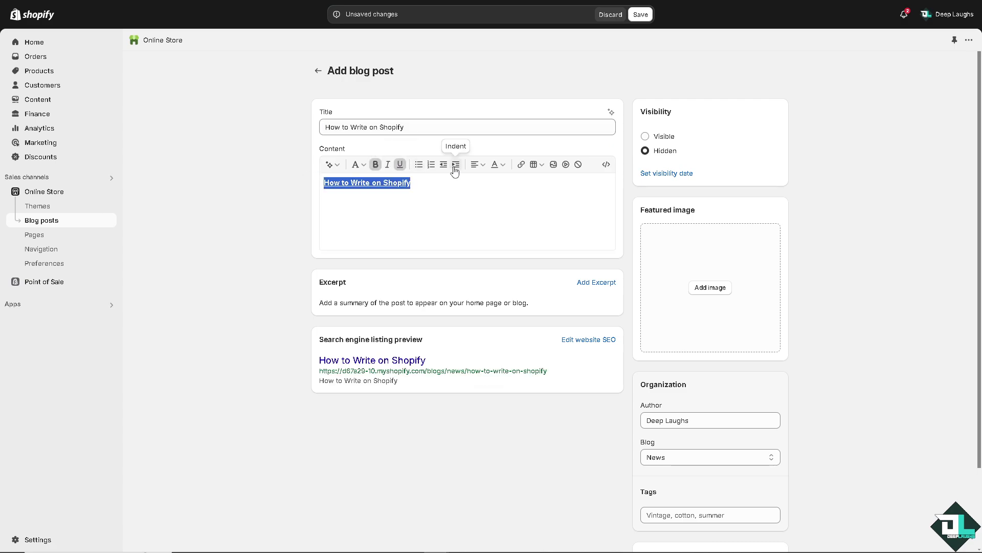
pyautogui.click(500, 165)
pyautogui.click(534, 232)
pyautogui.moveTo(512, 228); pyautogui.dragTo(525, 231)
pyautogui.click(500, 190)
# - Centre the heading line and start a new line below it
pyautogui.moveTo(411, 182); pyautogui.dragTo(324, 183)
pyautogui.click(477, 164)
pyautogui.click(484, 203)
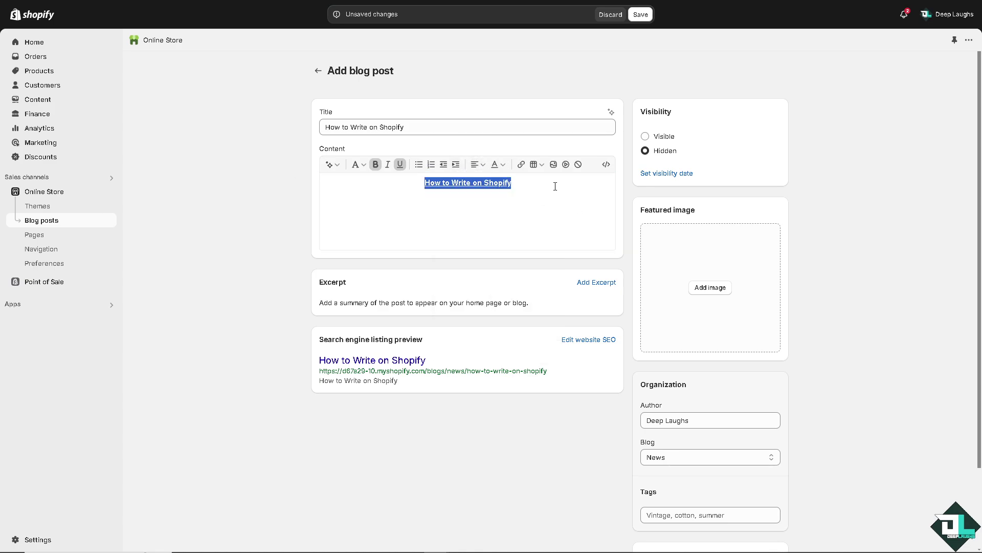
pyautogui.click(557, 185)
pyautogui.press('Return')
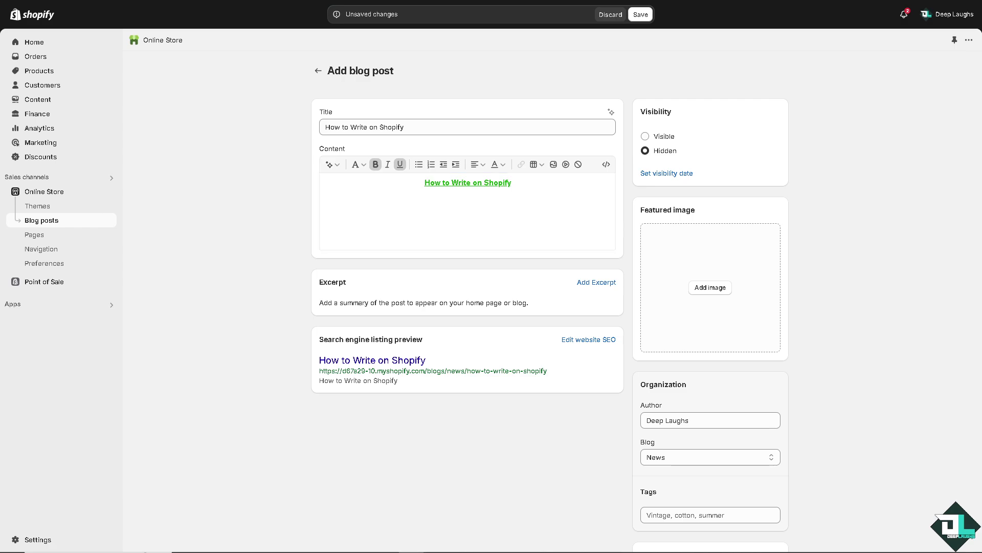
# - Add the featured image and schedule the post visible on 9/30/2024 at 9:30 AM
pyautogui.click(715, 286)
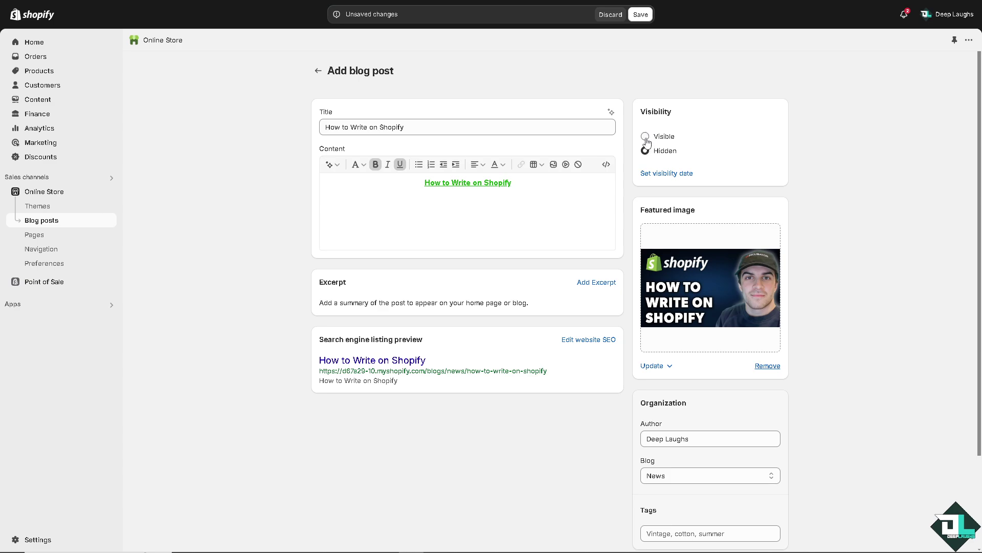
pyautogui.click(645, 137)
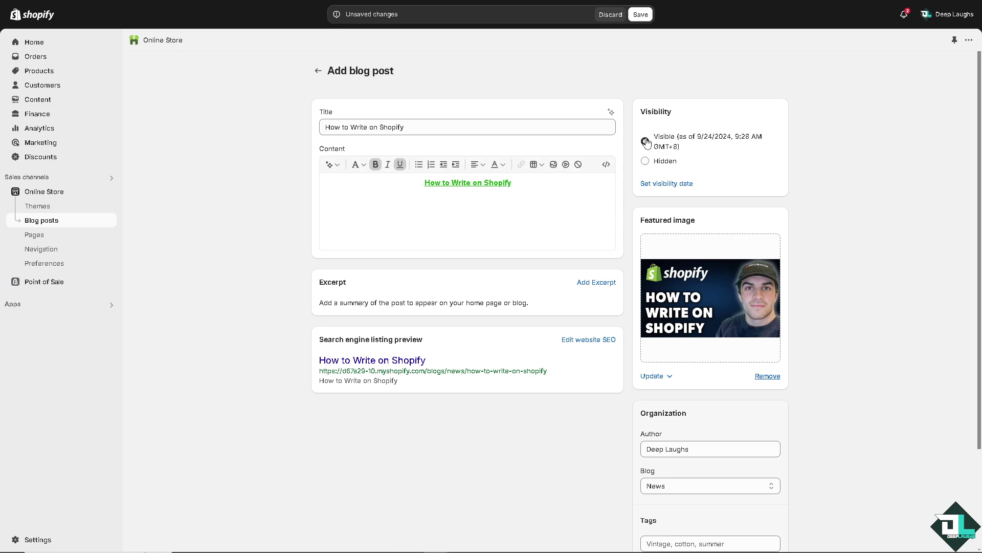
pyautogui.click(663, 188)
pyautogui.click(712, 200)
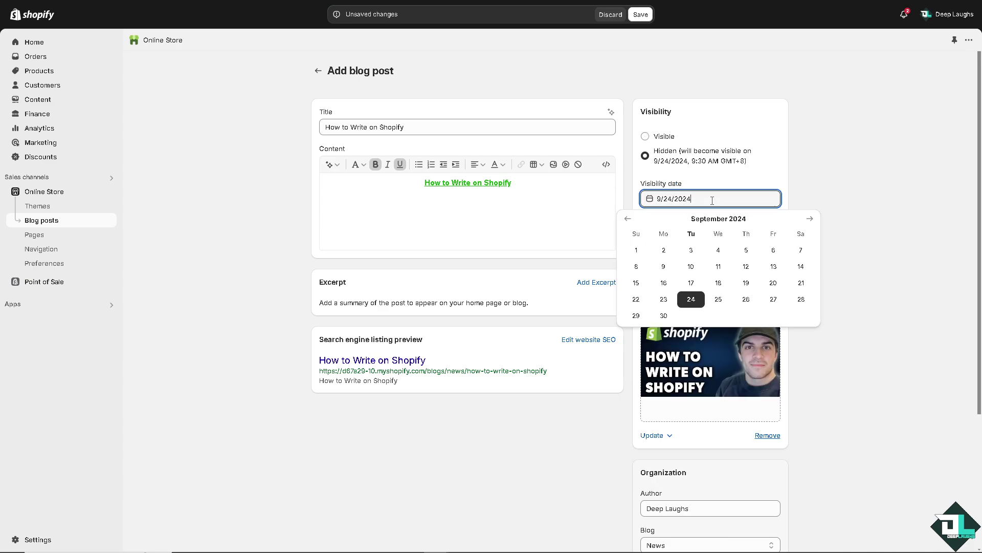
pyautogui.click(667, 316)
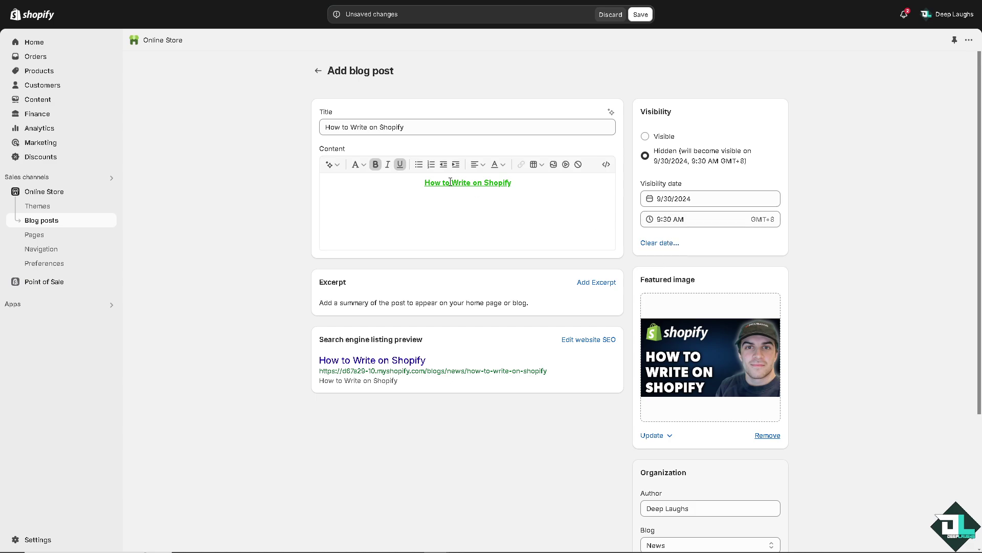
# - Paste the full article into Content and colour the 'Why Writing Matters for Your Shopify Store' subheading orange
pyautogui.click(426, 216)
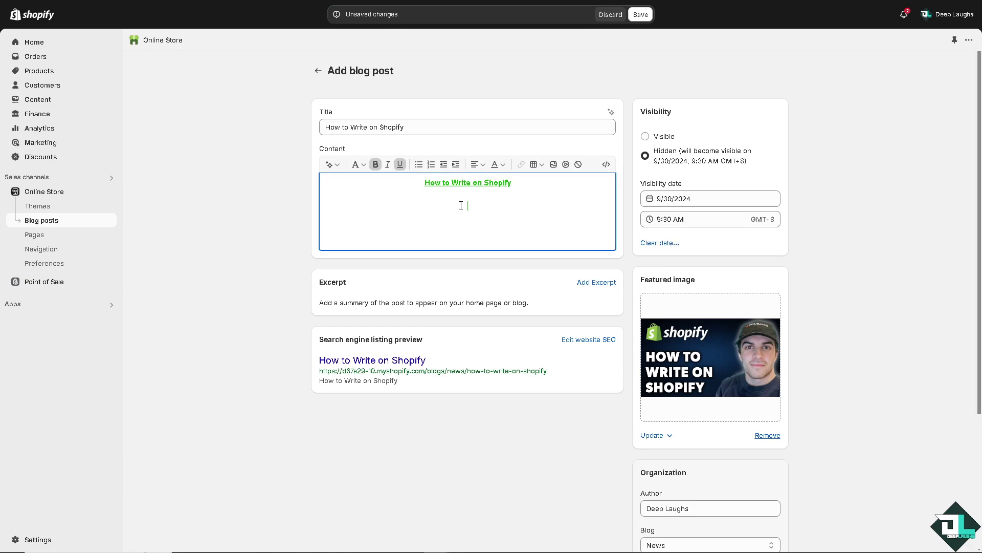
pyautogui.write('How to Write on Shopify: A Comprehensive Guide Writing for your Shopify store plays a crucial role in attracting, engaging, and converting visitors into loyal customers. Whether you\'re crafting compelling product descriptions, blogging to drive traffic, or updating your "About Us" page, your content is your voice. In this blog post, we\'ll guide you on how to write effectively on Shopify to help grow your online store. Why Writing Matters for Your Shopify Store Good content is more than just words. It tells your brand story, conveys product details, improves SEO rankings, and builds trust with your customers. Well-written content can make the difference between someone clicking the "Buy Now" button or leaving your store. Here\'s a breakdown of the different types of writing you\'ll do on Shopify and how to nail each one:')
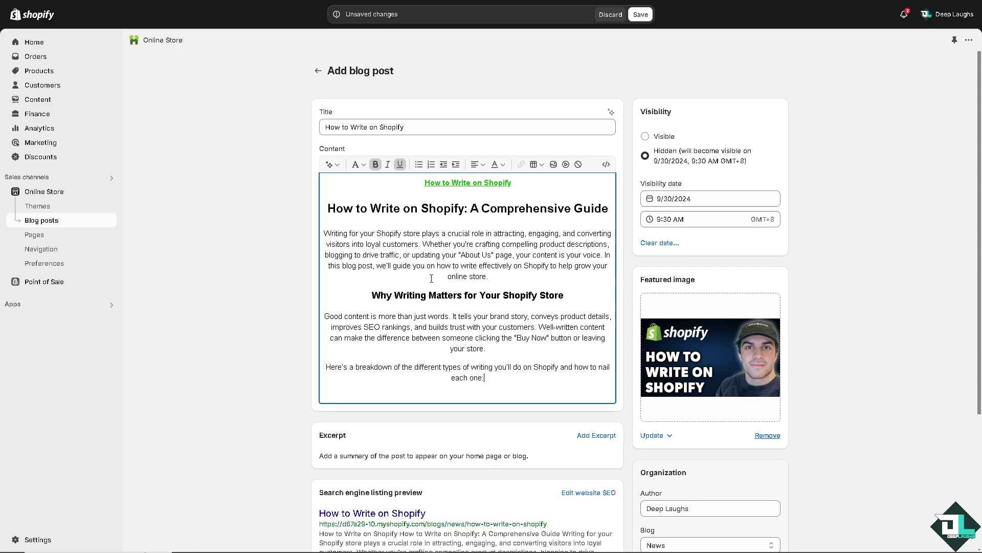
pyautogui.moveTo(373, 292); pyautogui.dragTo(565, 295)
pyautogui.click(505, 165)
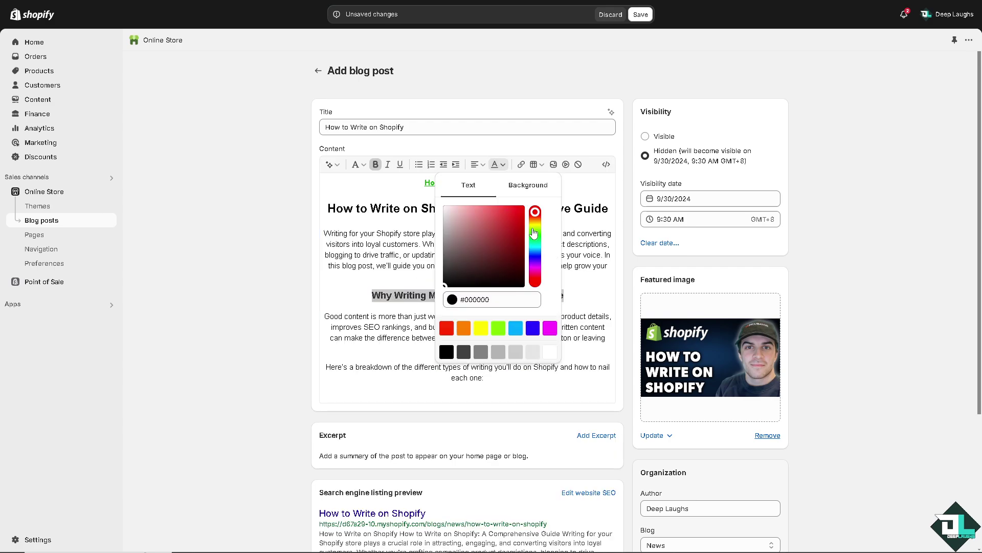
pyautogui.click(370, 276)
pyautogui.click(371, 276)
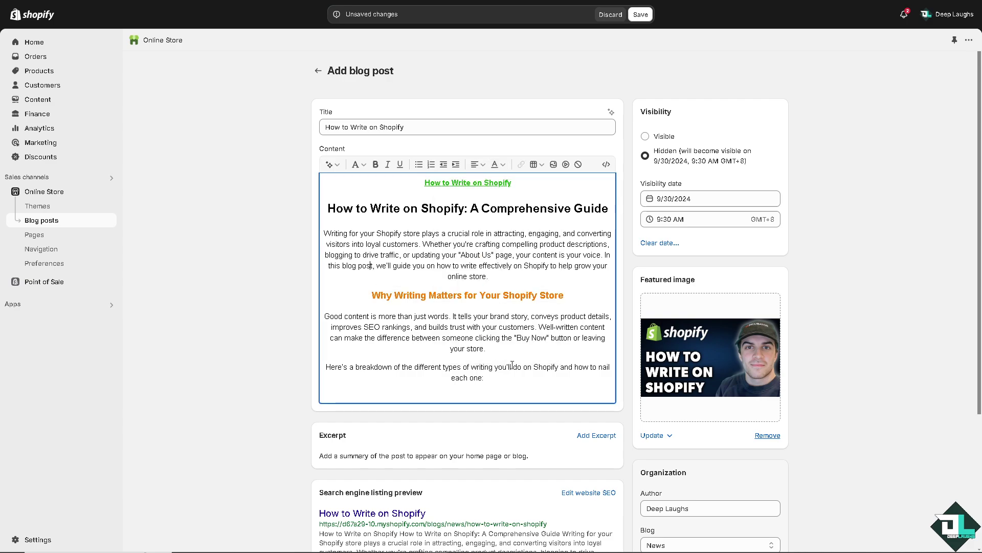
# - Add an excerpt with the pasted guide title, styled bold, underlined, red and centred
pyautogui.click(597, 435)
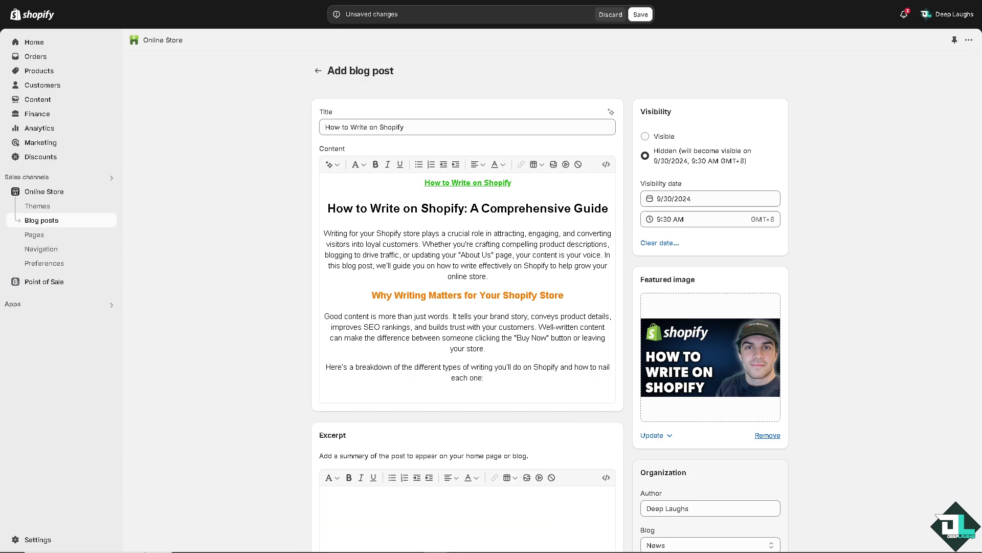
pyautogui.click(410, 493)
pyautogui.write('How to Write on Shopify: A Comprehensive Guide')
pyautogui.scroll(-3, 451, 488)
pyautogui.moveTo(512, 346); pyautogui.dragTo(323, 343)
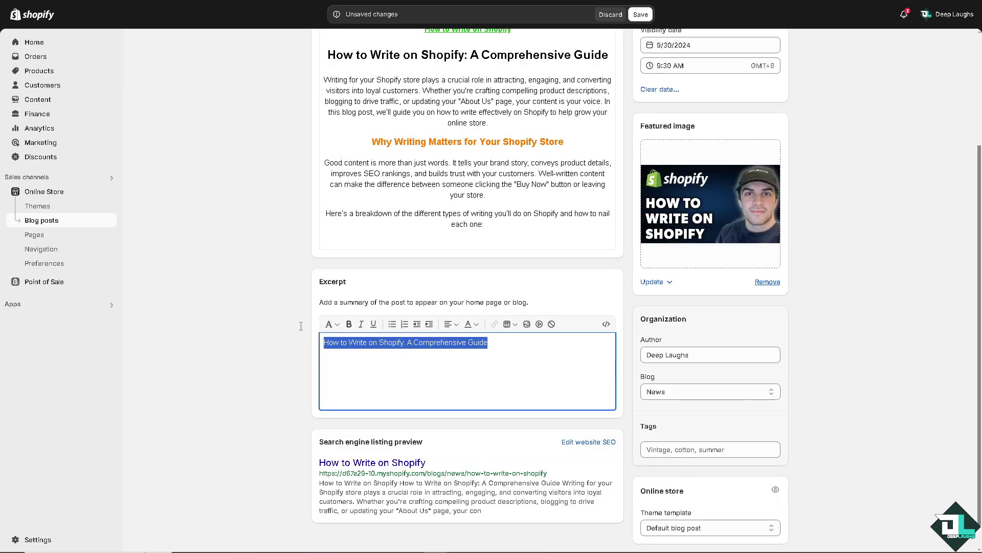
pyautogui.click(349, 324)
pyautogui.click(374, 324)
pyautogui.click(477, 325)
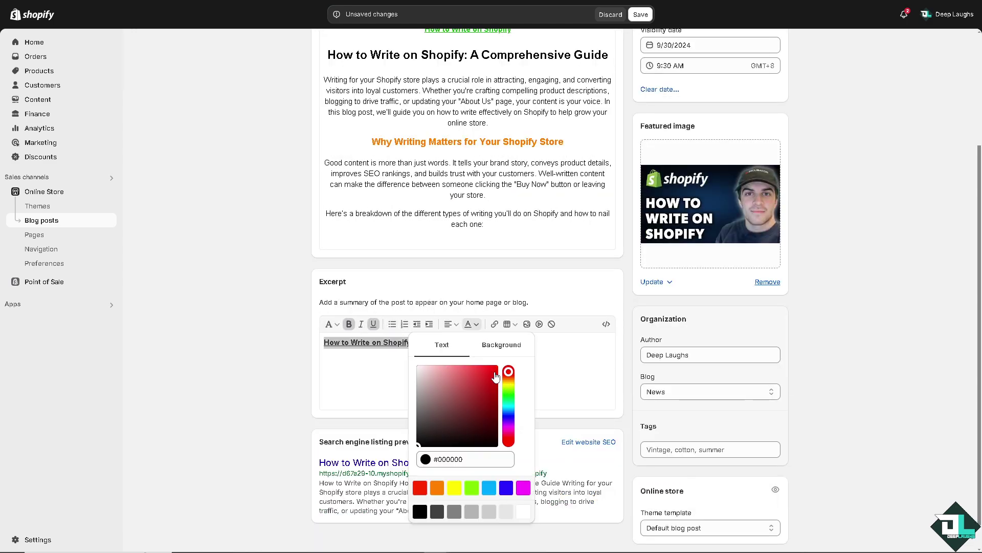
pyautogui.click(460, 328)
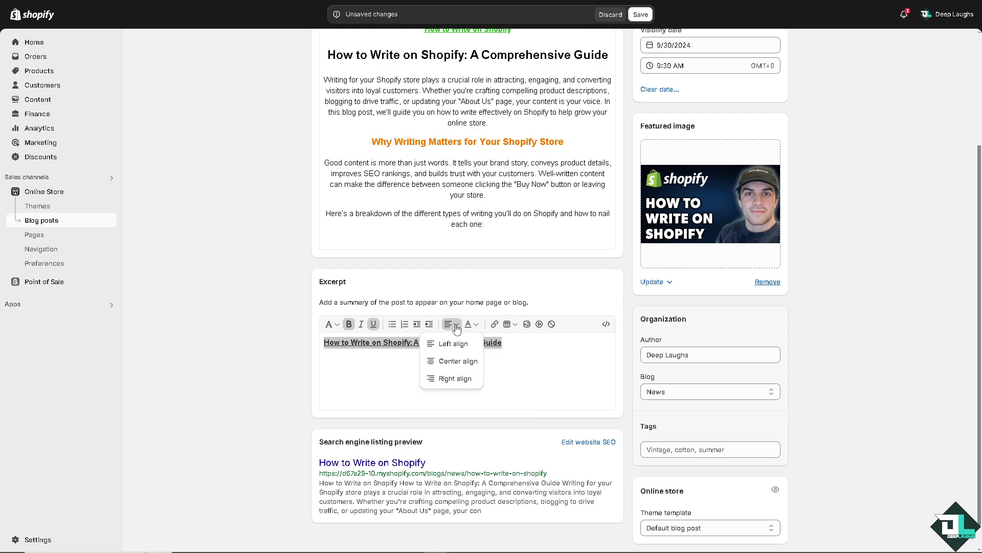
pyautogui.click(450, 359)
pyautogui.click(577, 343)
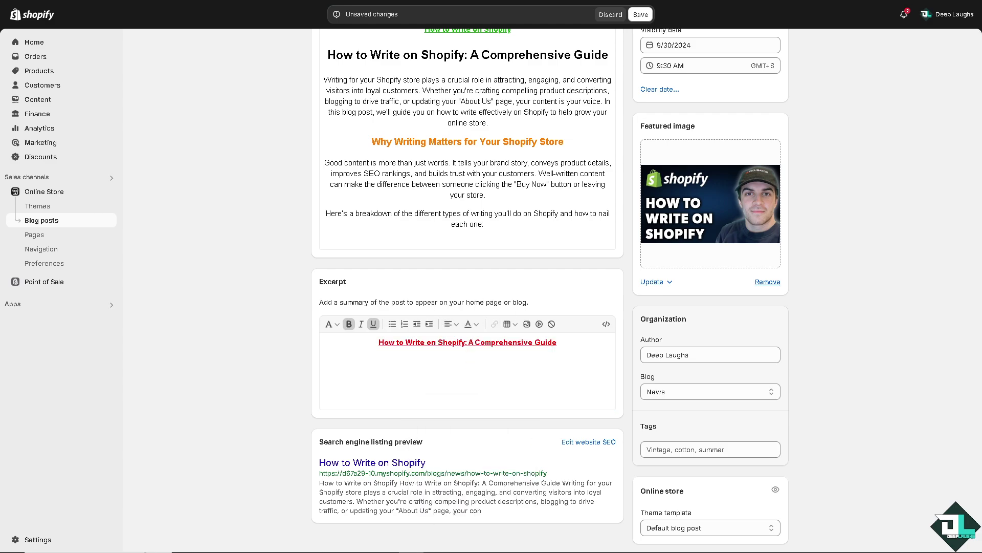
# - Paste the image under the excerpt title, shrink it to a small thumbnail, and save the post
pyautogui.click(469, 365)
pyautogui.hotkey('ctrl', 'v')
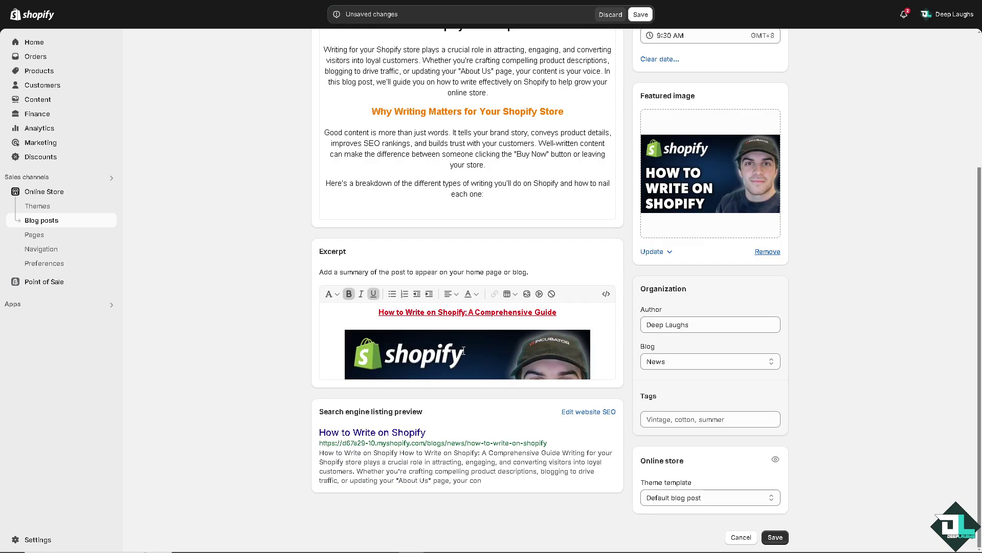
pyautogui.click(358, 348)
pyautogui.moveTo(345, 330); pyautogui.dragTo(515, 379)
pyautogui.click(569, 344)
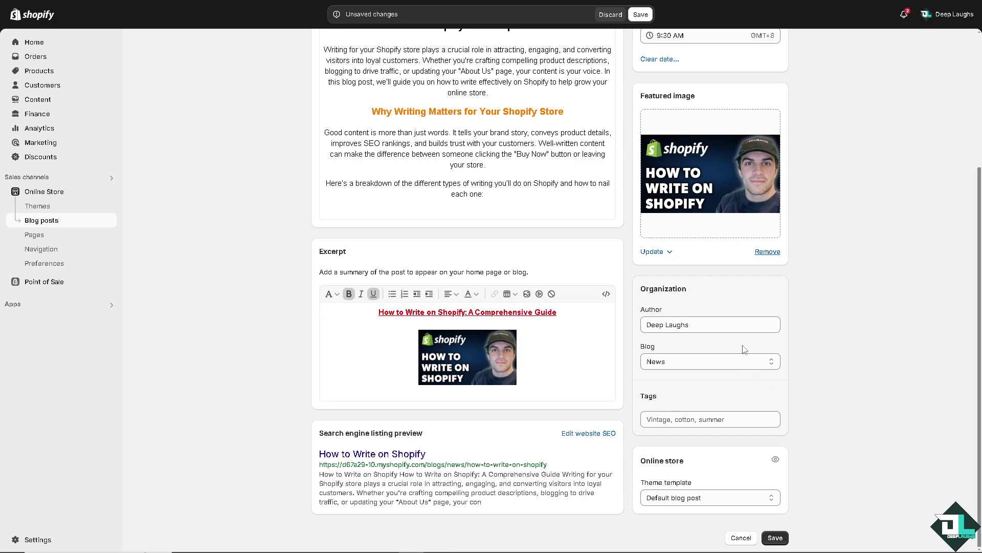
pyautogui.click(775, 537)
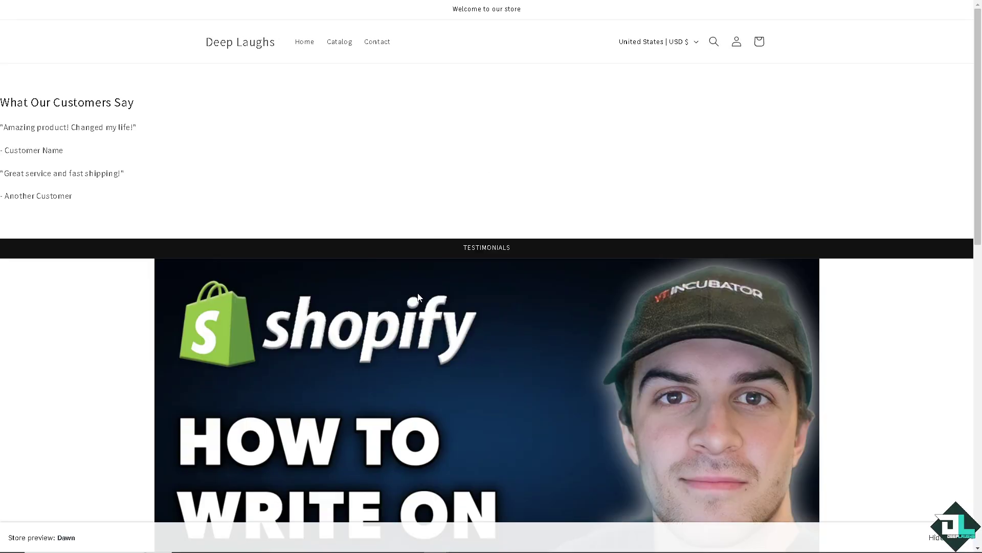
# - Scroll down and back up through the storefront preview of the saved post
pyautogui.scroll(-12, 417, 304)
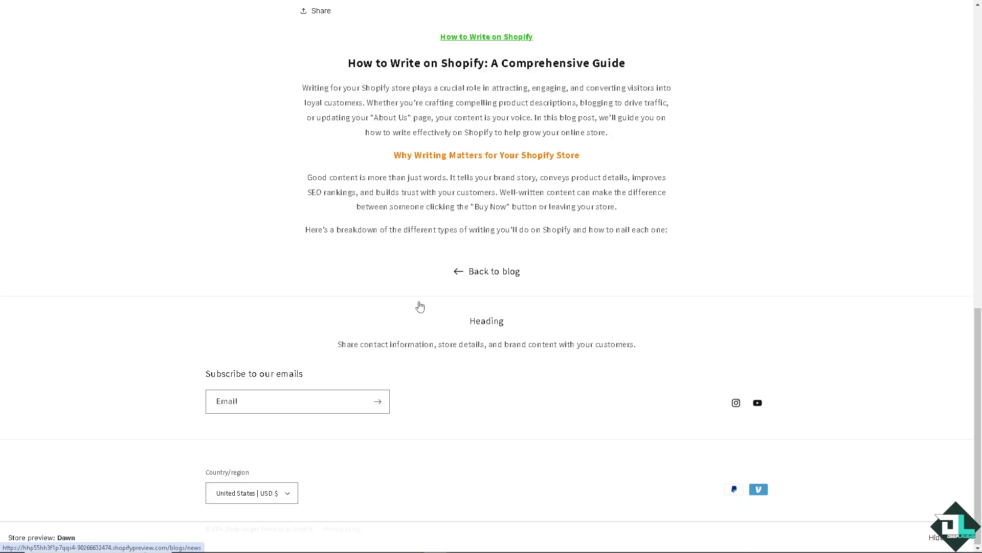
pyautogui.scroll(15, 416, 305)
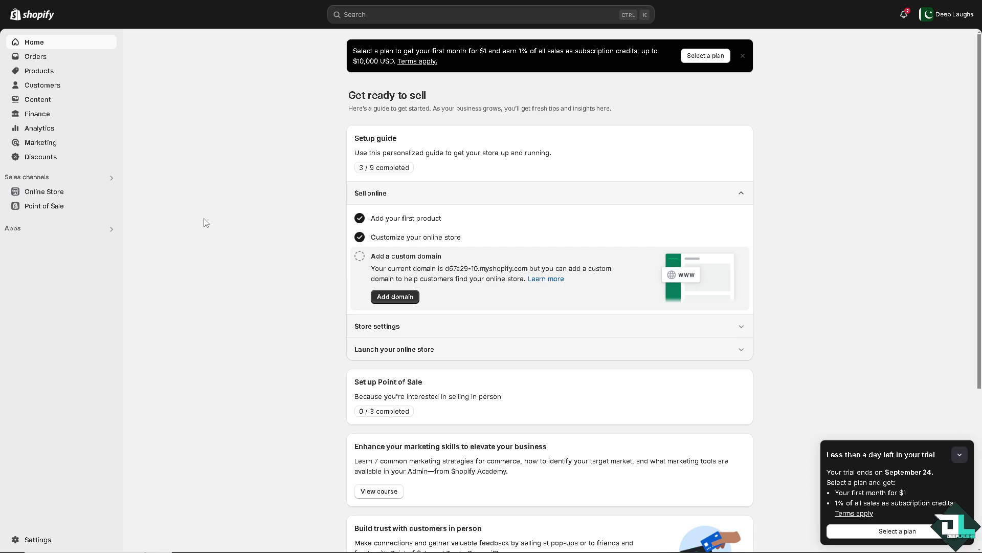
# - Customize the Dawn theme from Online Store and switch the editor to Pages > Default page
pyautogui.click(46, 194)
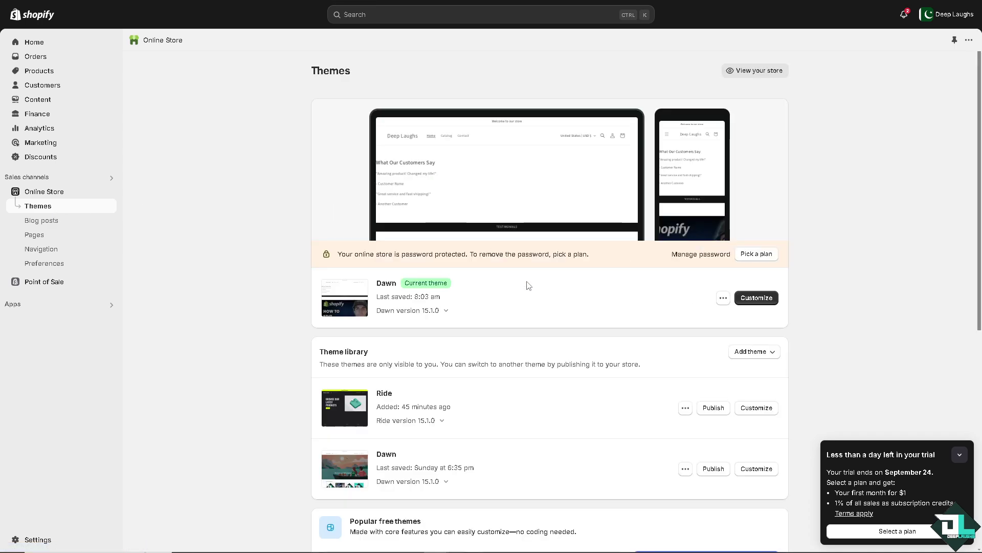
pyautogui.click(756, 298)
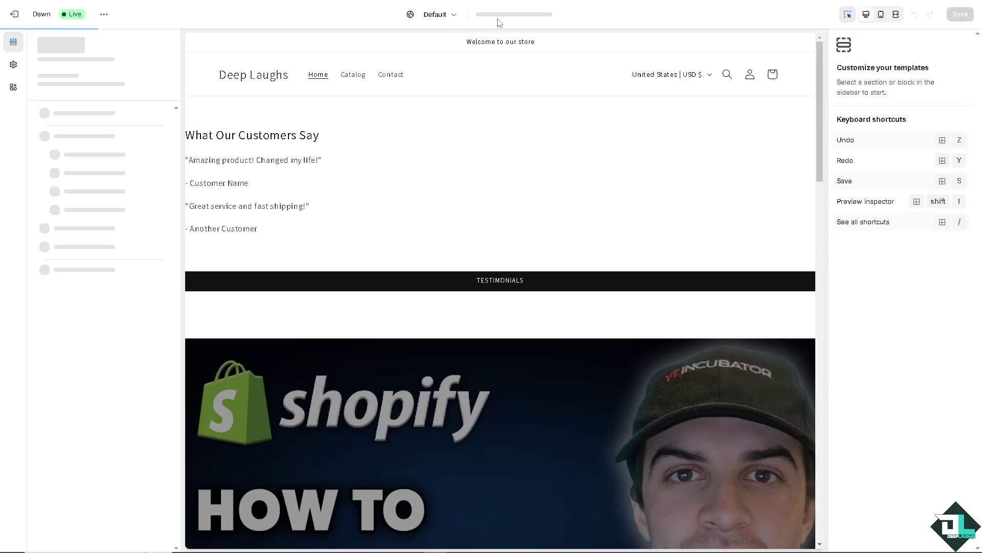
pyautogui.click(508, 18)
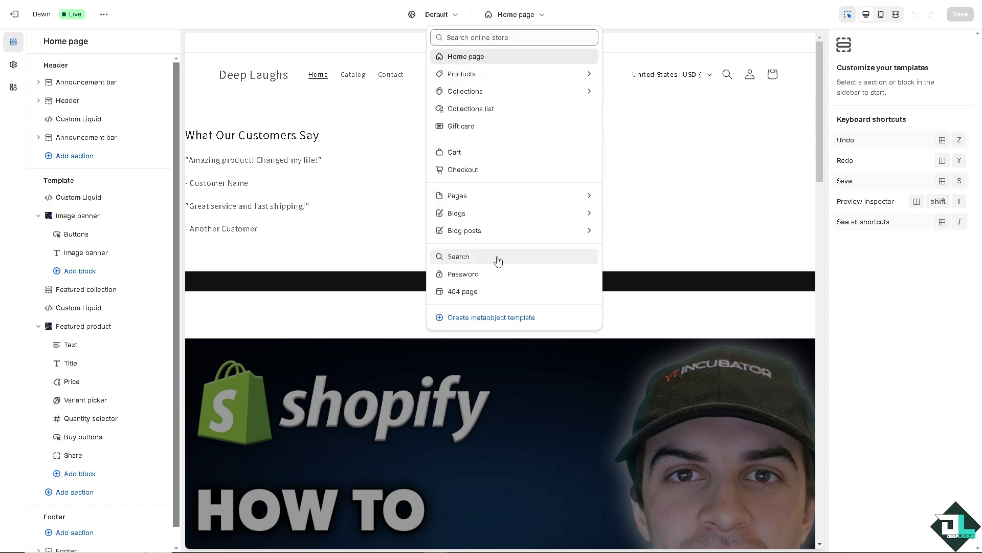
pyautogui.click(478, 201)
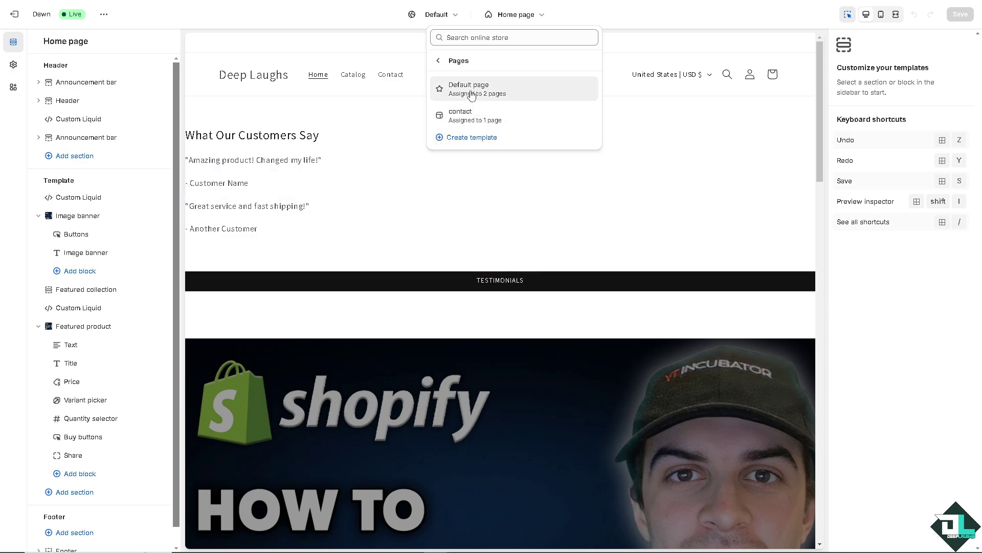
pyautogui.click(472, 96)
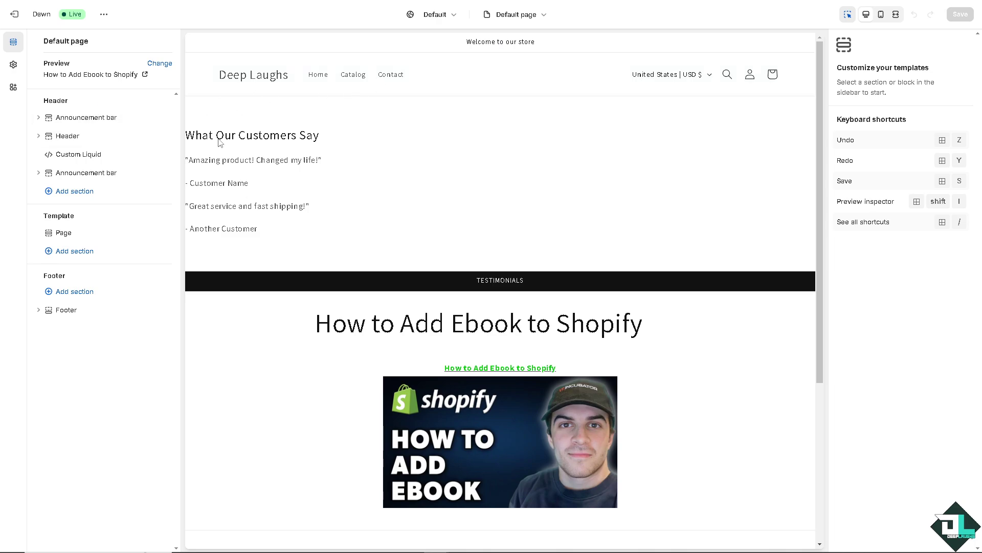
# - Add a second announcement bar under TESTIMONIALS, then bring up the template's addable sections list
pyautogui.click(83, 174)
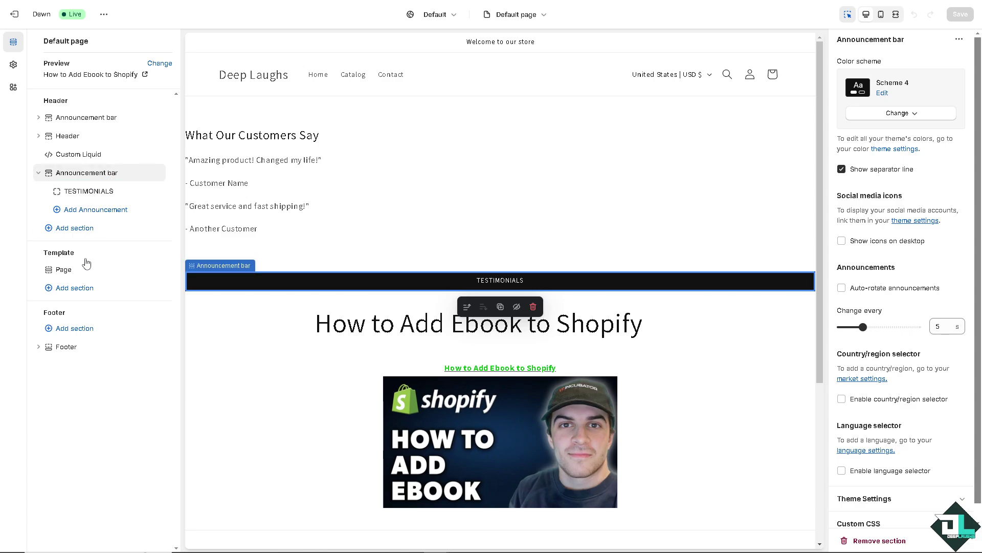
pyautogui.click(71, 231)
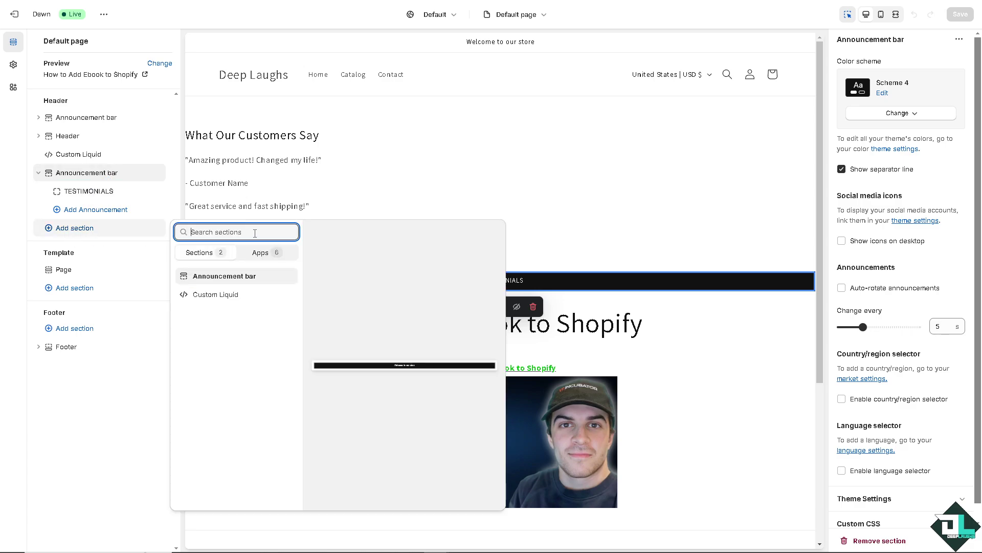
pyautogui.click(217, 276)
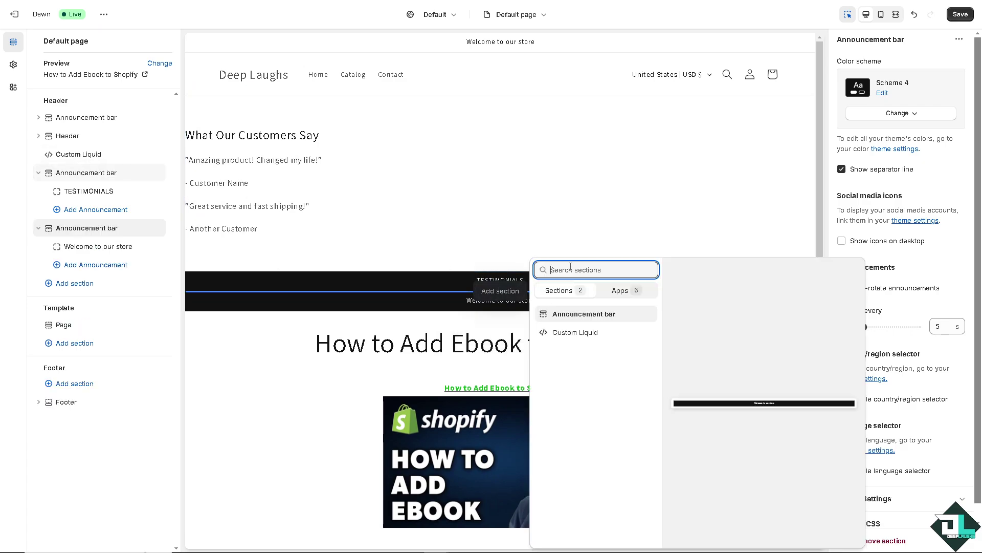
pyautogui.write('ABOUT US')
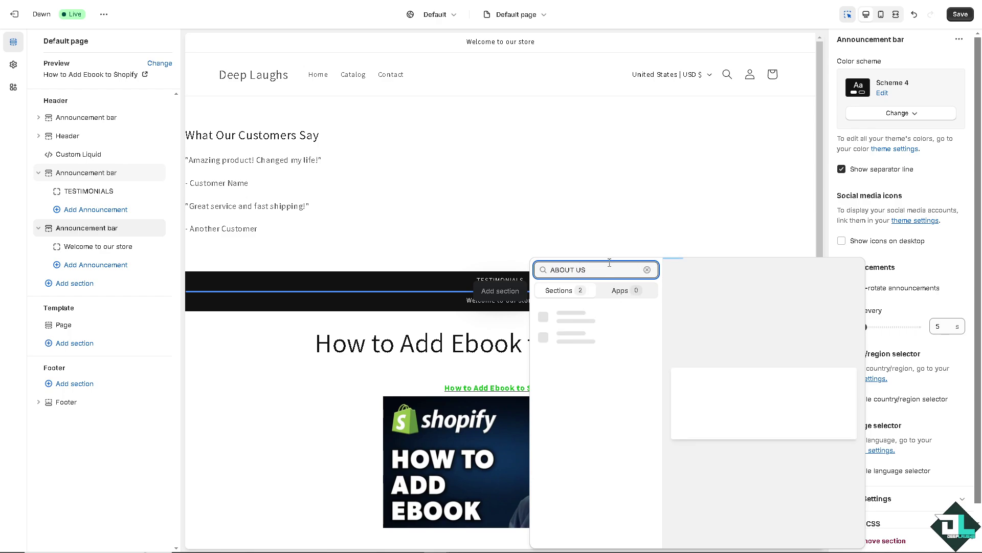
pyautogui.press('Escape')
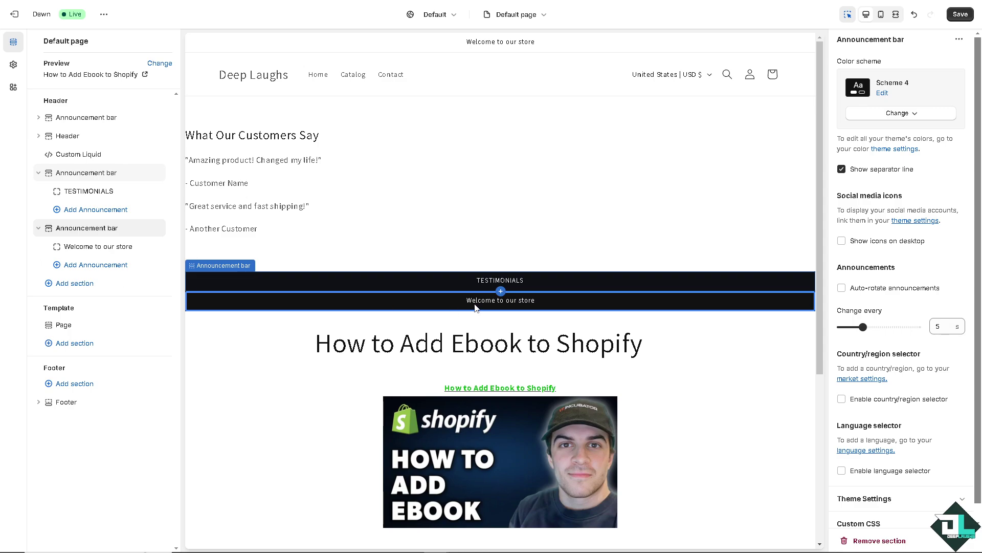
pyautogui.scroll(-2, 475, 307)
pyautogui.click(72, 343)
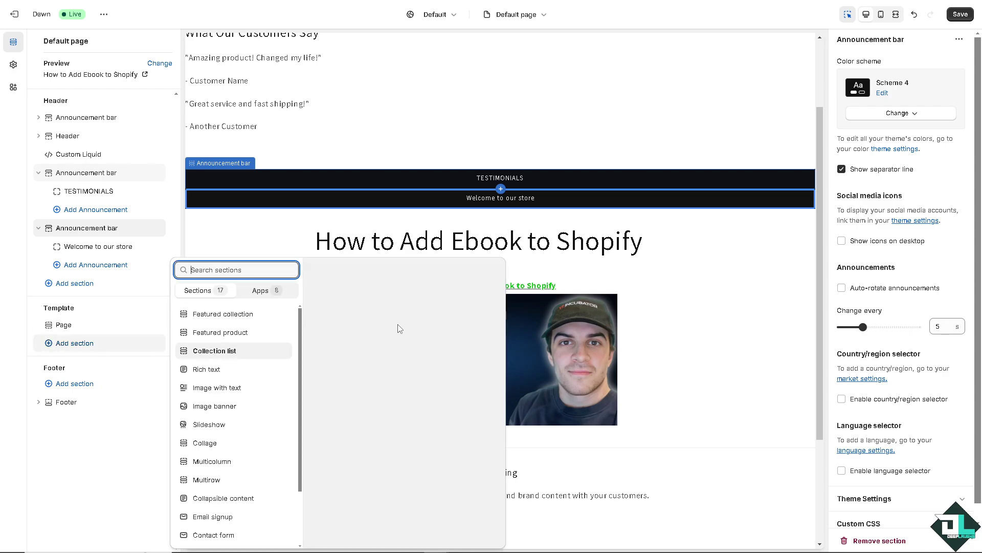
# - Insert a Rich text section and replace its placeholder heading with bold 'ABOUT US'
pyautogui.click(235, 370)
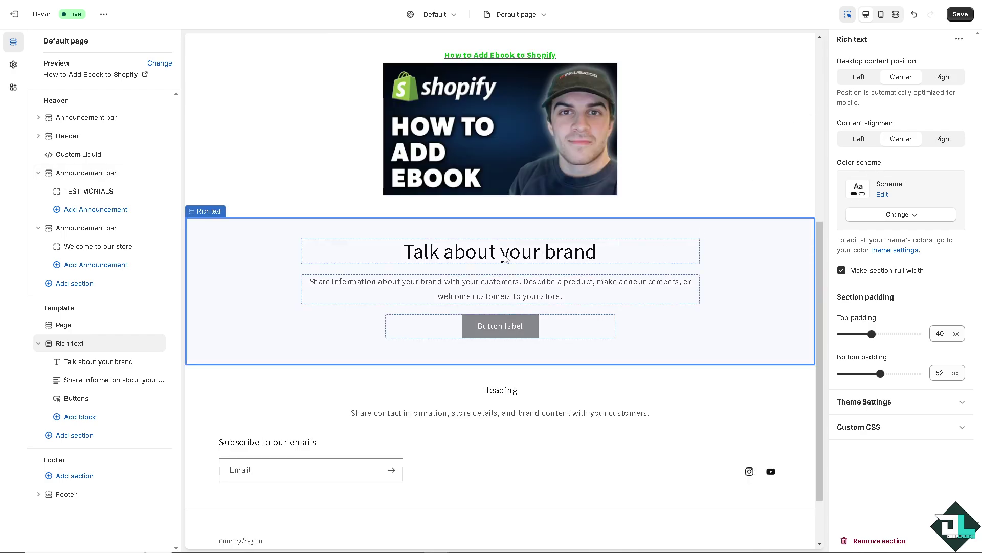
pyautogui.doubleClick(505, 258)
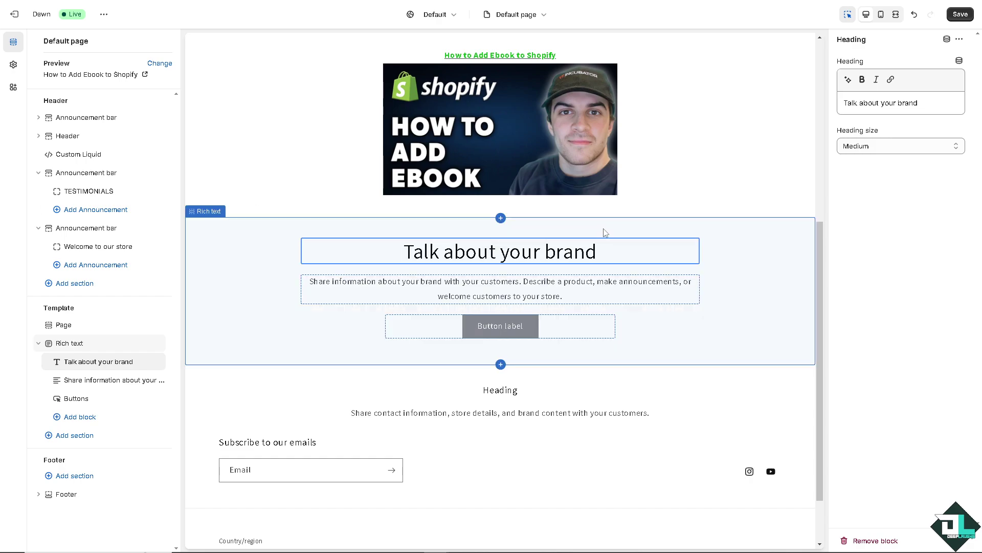
pyautogui.click(565, 257)
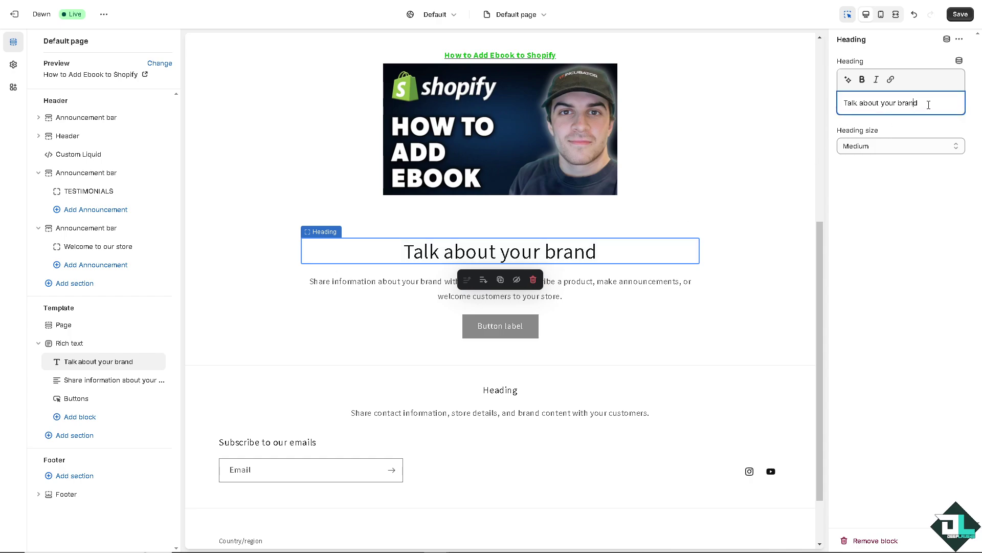
pyautogui.moveTo(916, 104); pyautogui.dragTo(768, 104)
pyautogui.write('A')
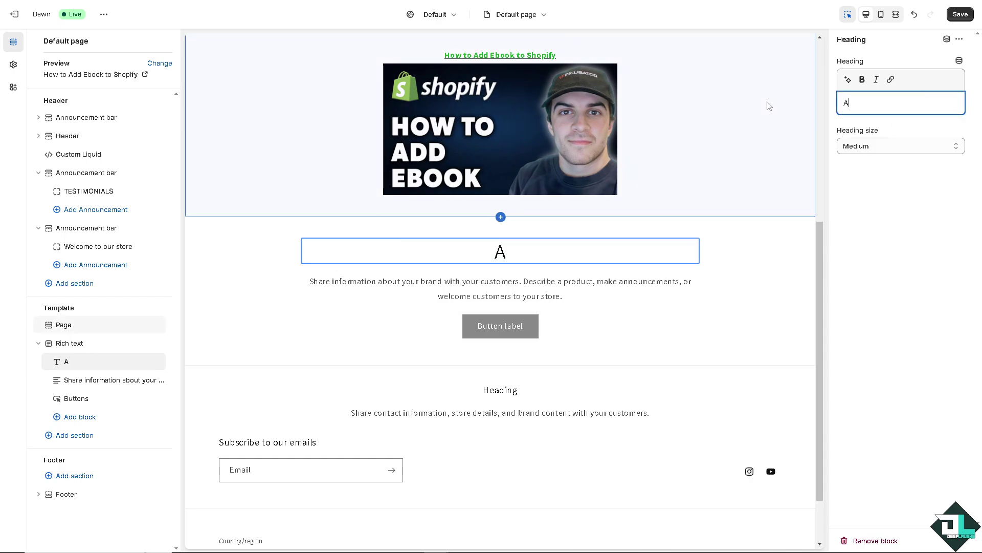
pyautogui.write('BOUT US')
pyautogui.hotkey('ctrl', 'a')
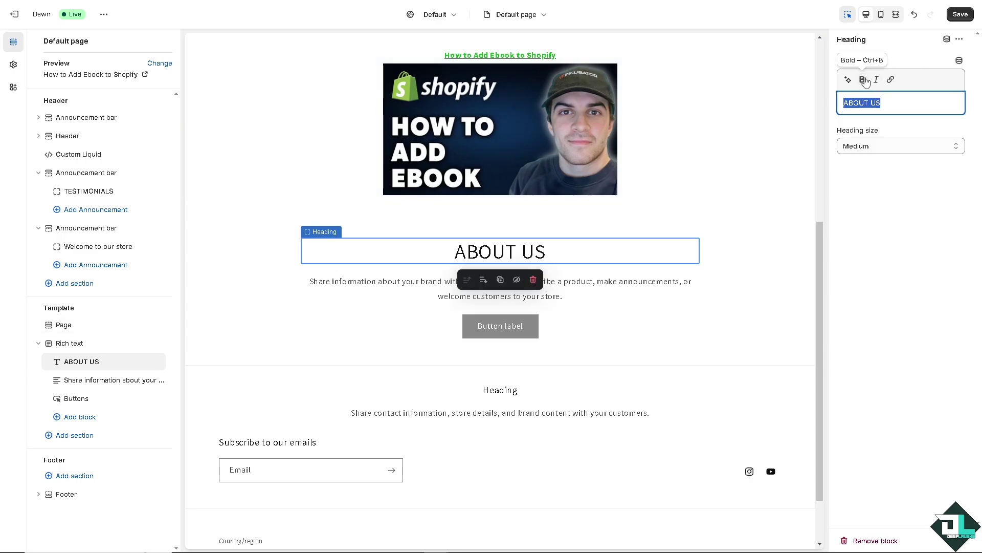
pyautogui.click(862, 80)
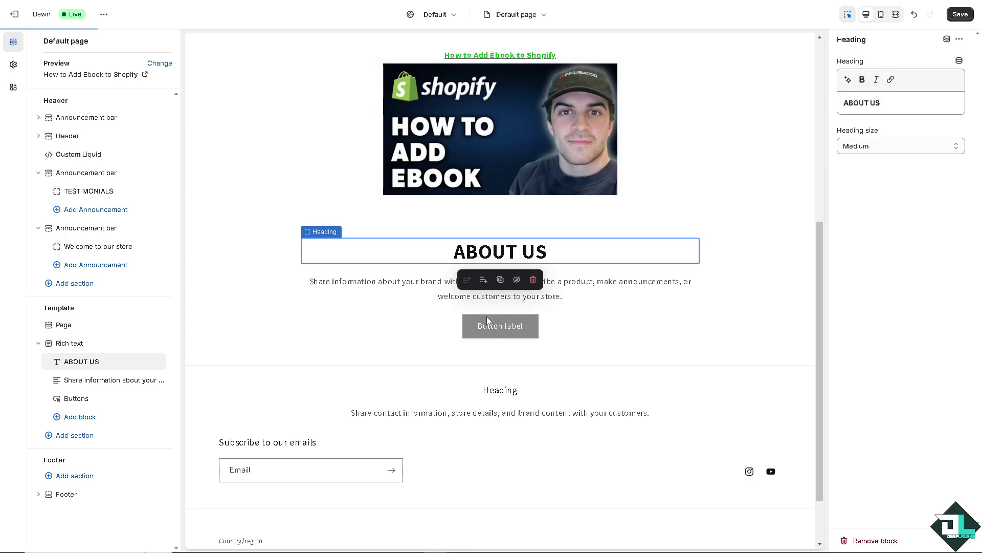
# - Replace the Rich text description with the sentence about easy-to-follow guides, tutorials and walkthroughs
pyautogui.click(579, 287)
pyautogui.doubleClick(583, 287)
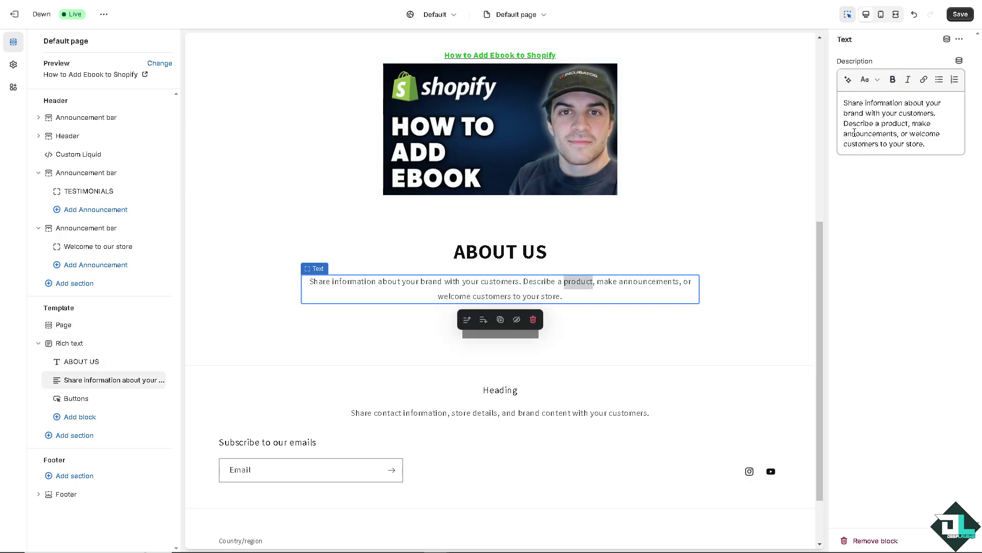
pyautogui.click(874, 124)
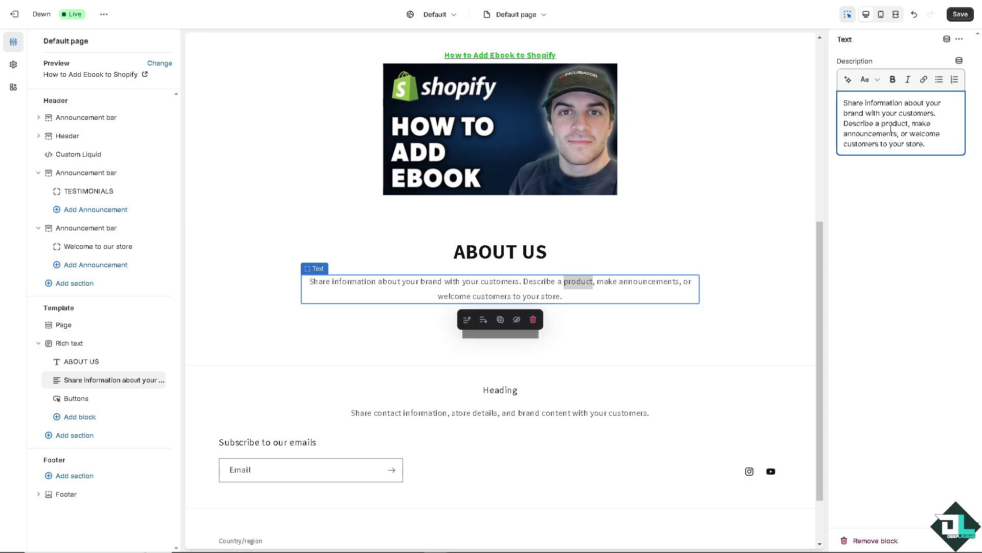
pyautogui.hotkey('ctrl', 'a')
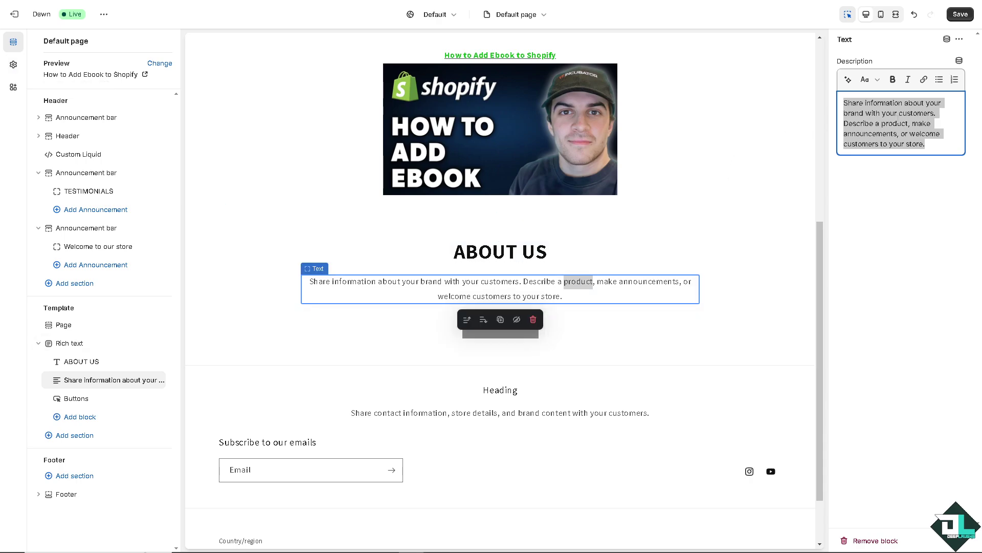
pyautogui.write('We create easy to follow guides, tutorials and walkthroughs to help you solve your problems quickly.')
pyautogui.press('Return')
pyautogui.press('Return')
pyautogui.press('Return')
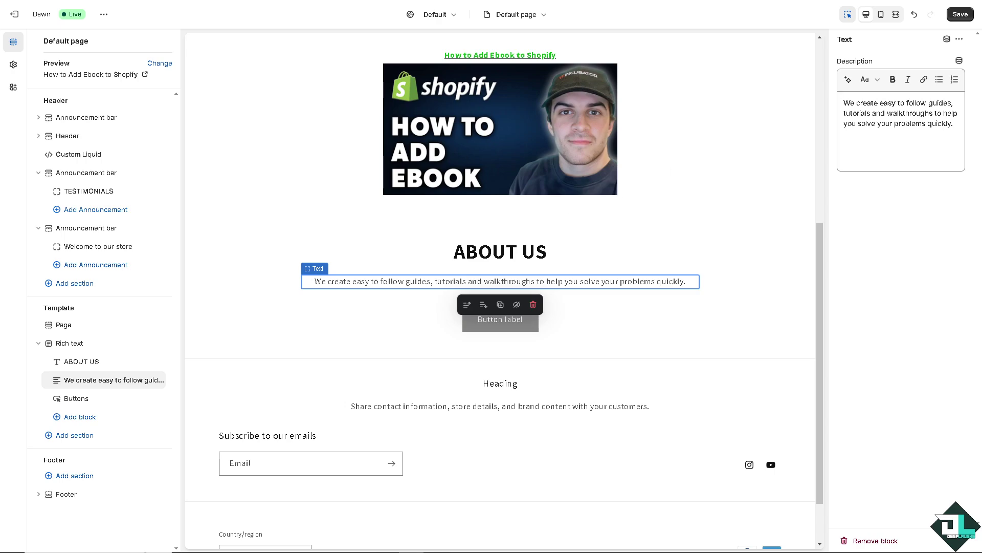
# - Make the whole description sentence bold and save the theme changes
pyautogui.click(895, 95)
pyautogui.hotkey('ctrl', 'a')
pyautogui.click(893, 79)
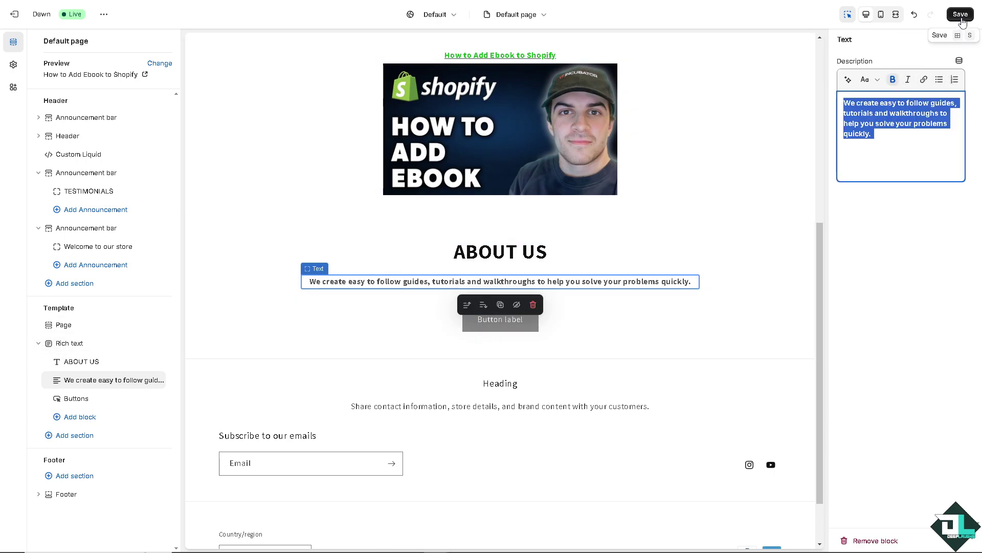
pyautogui.click(960, 14)
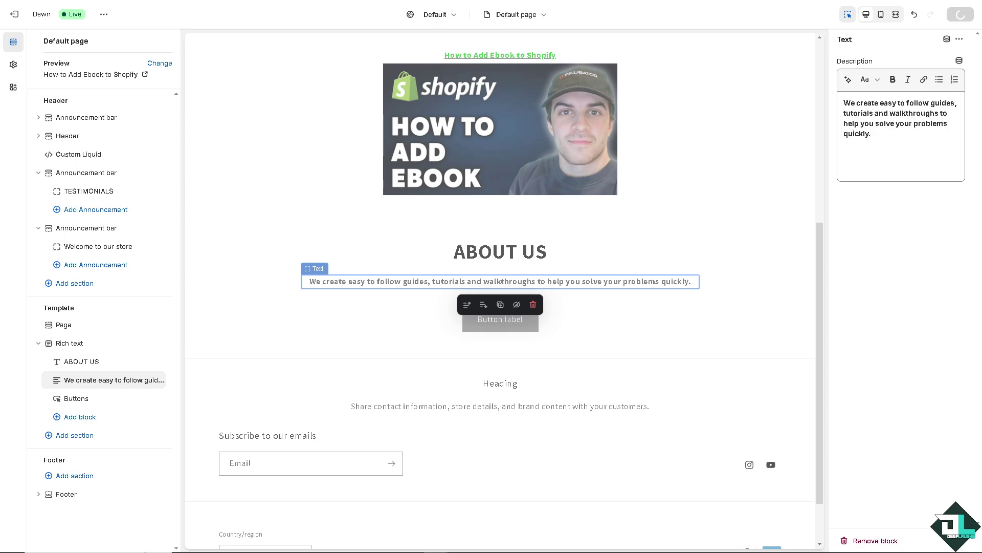